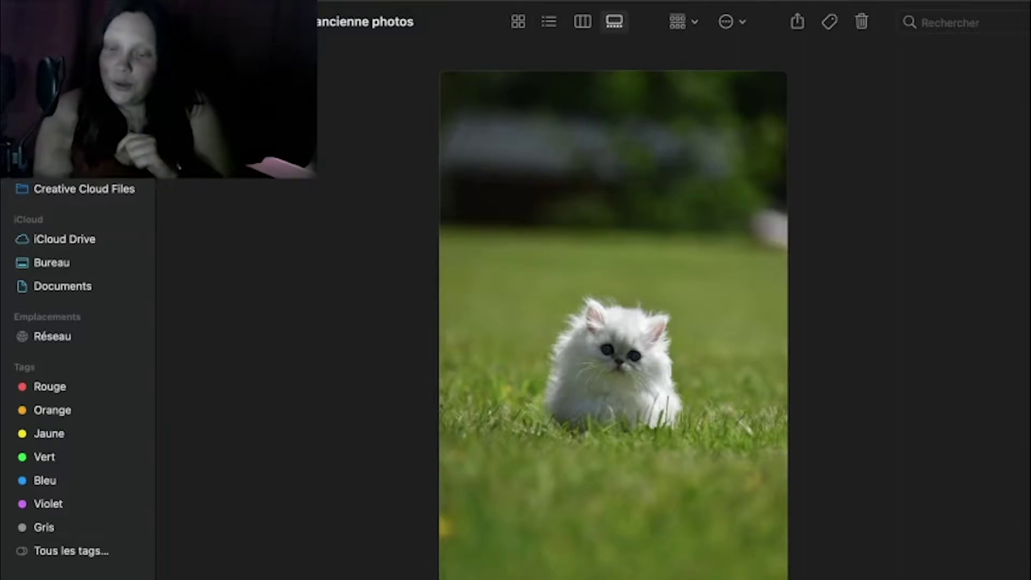
Compare the white kitten photo with the photo of the dark kitten litter in the ancienne photos folder.
key(Right)
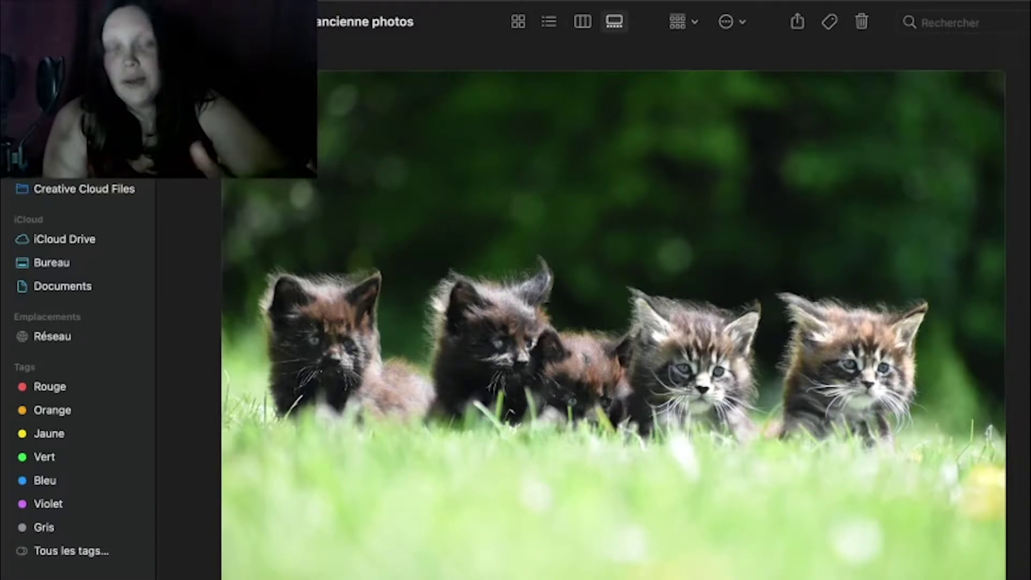
key(Right)
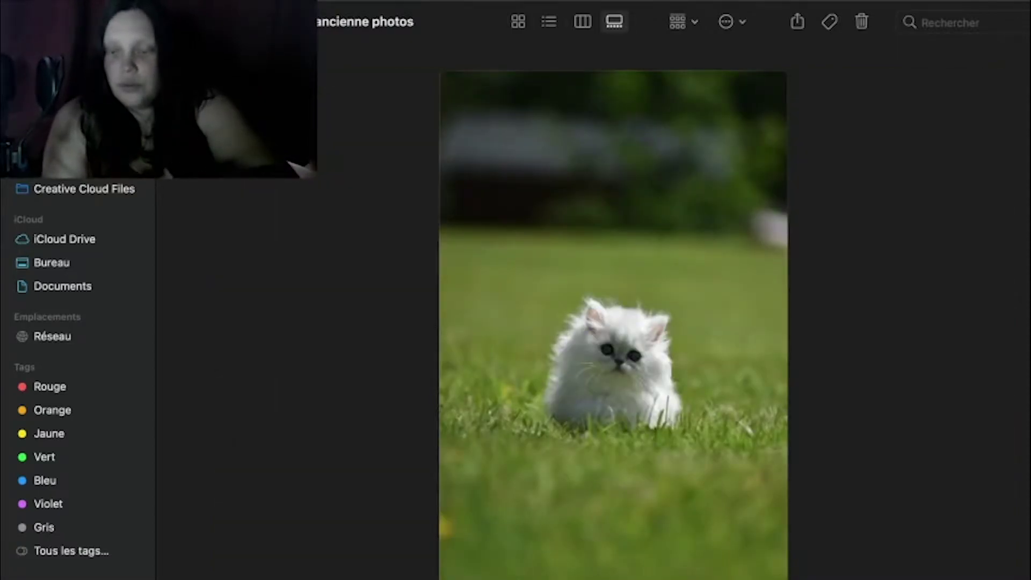
key(Left)
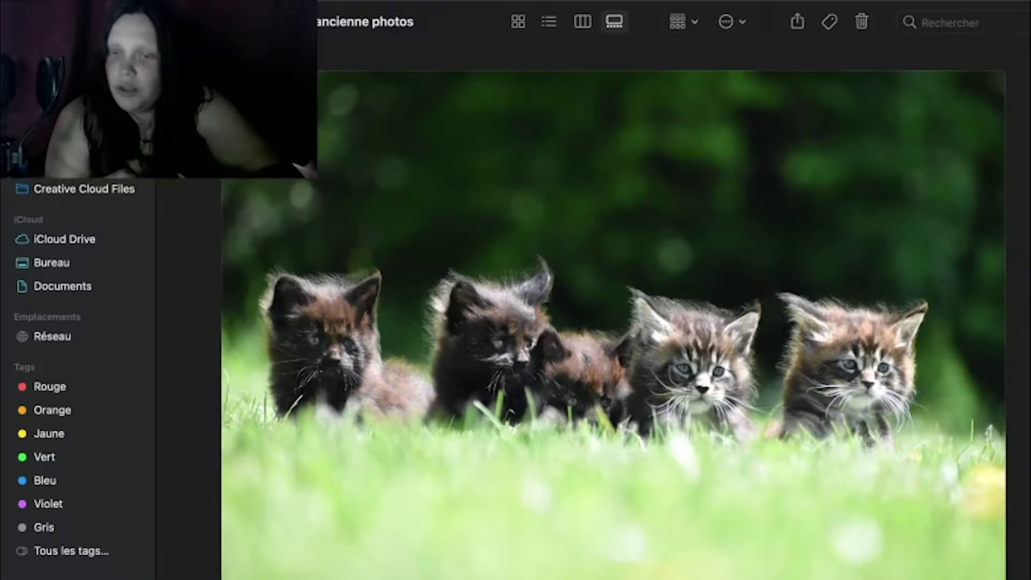
key(Right)
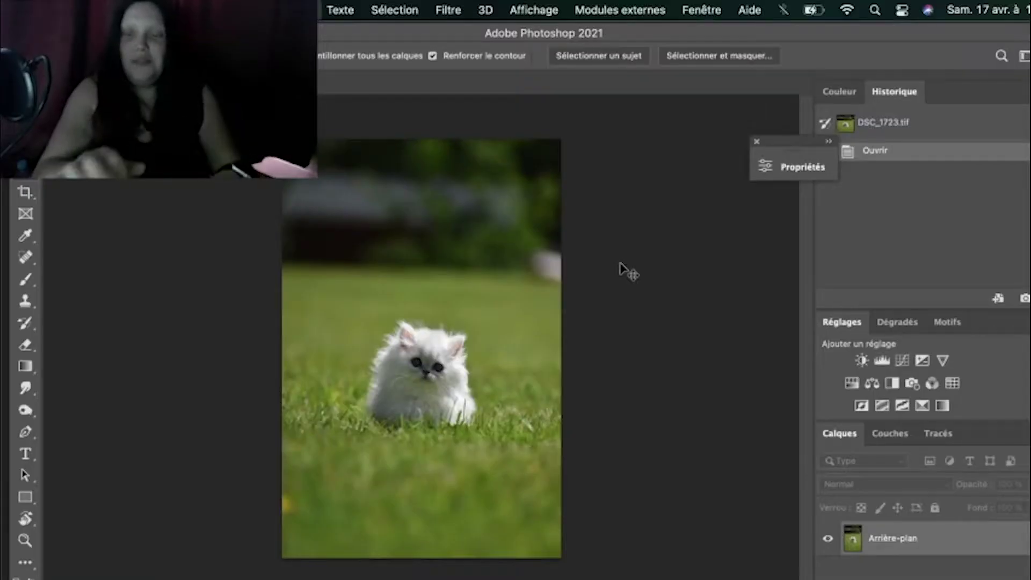
In Photoshop, duplicate the background layer of DSC_1723.tif and add a Selective Color adjustment layer, keeping its properties clear of the photo.
key(super+j)
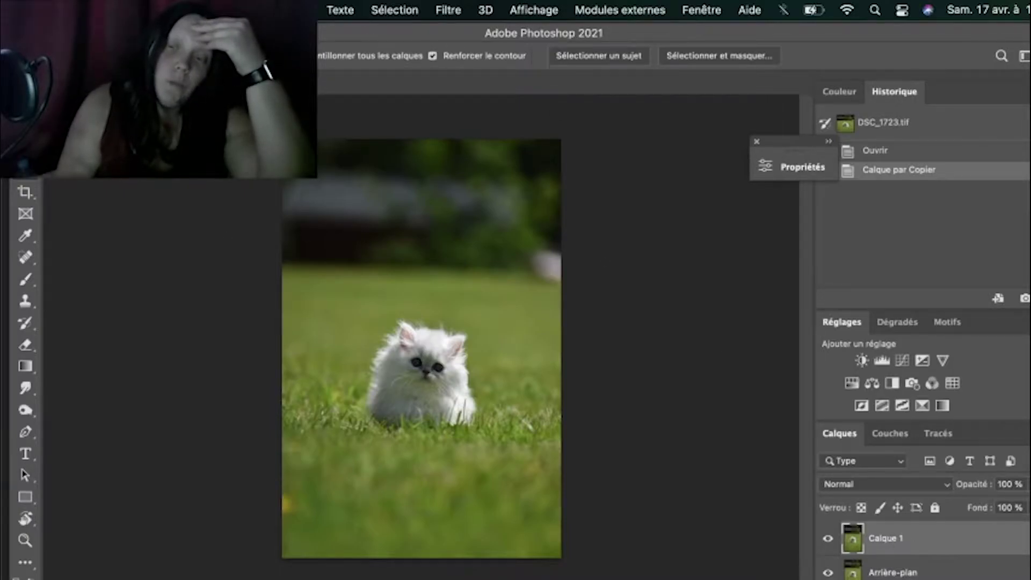
click(912, 579)
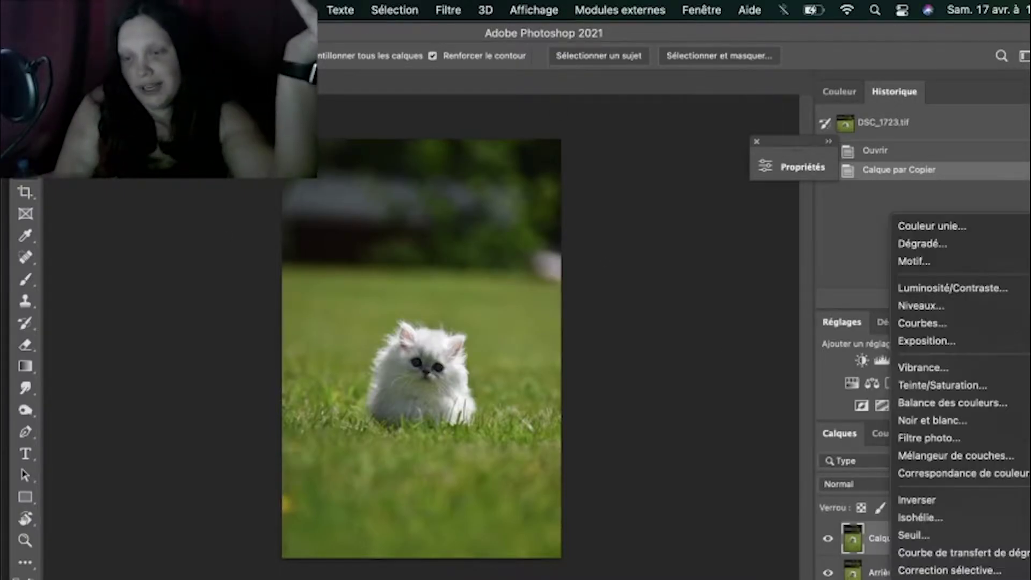
click(958, 569)
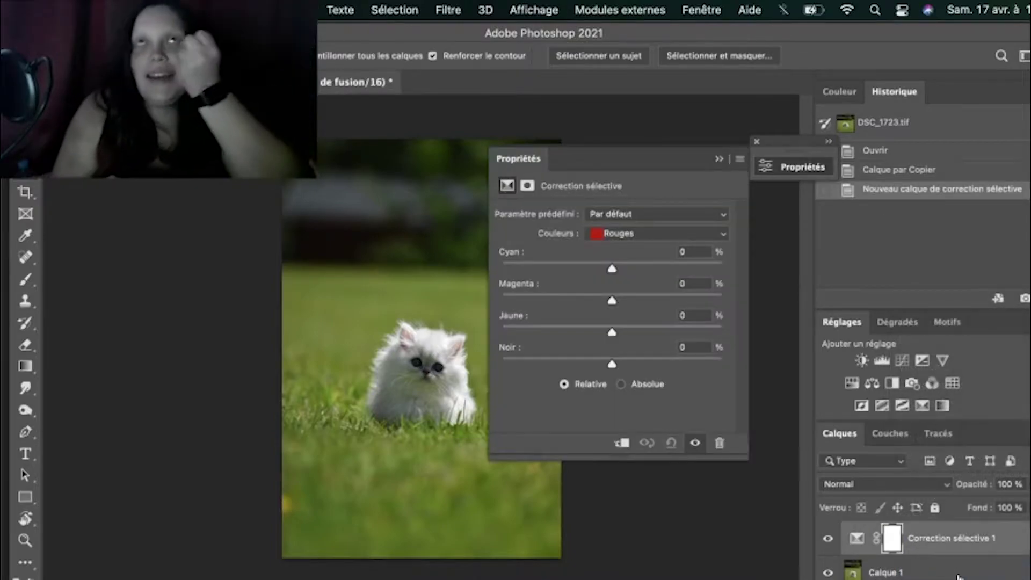
drag(620, 163, 828, 198)
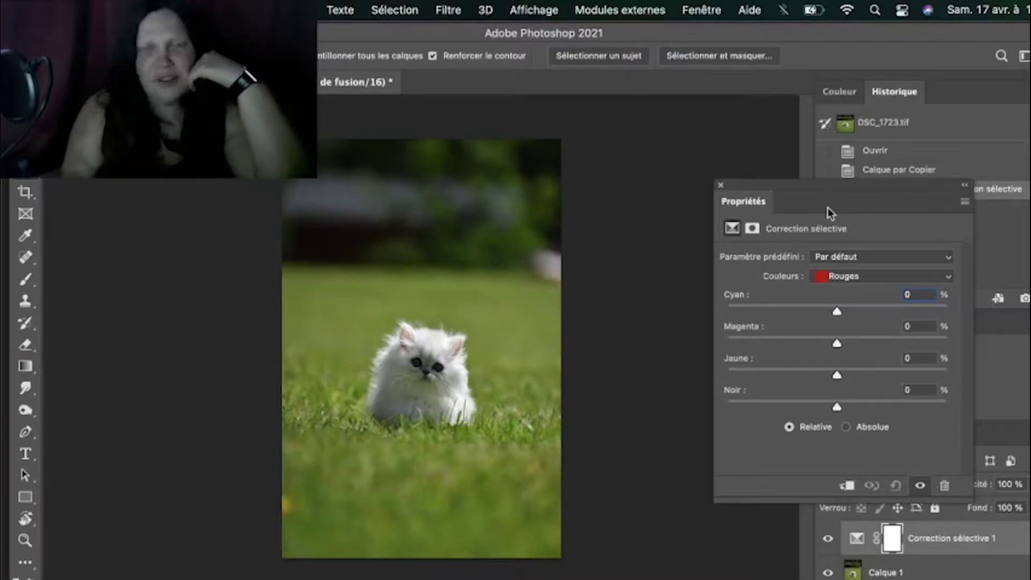
drag(798, 205, 845, 215)
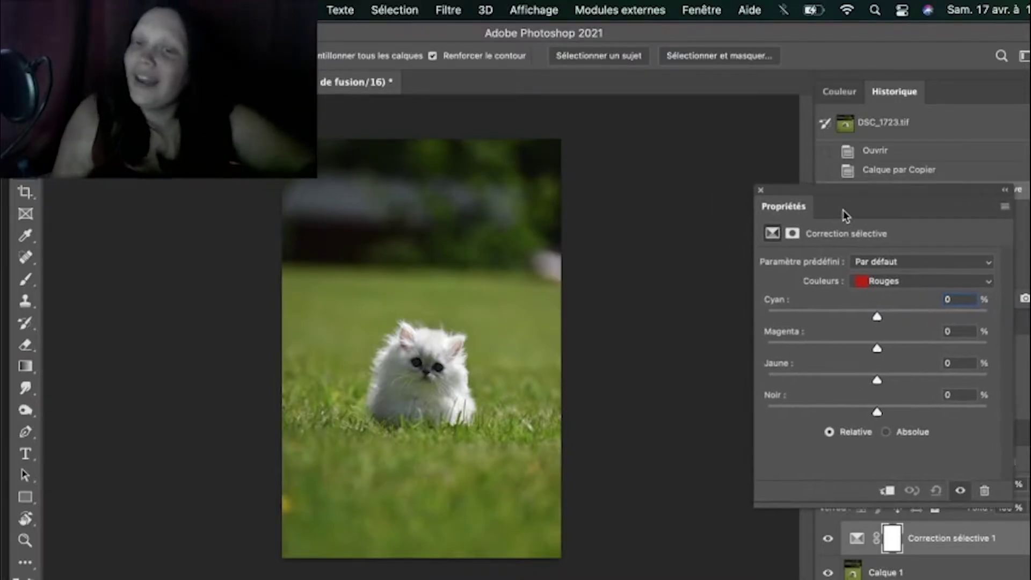
Set the yellows (Jaunes) of the Selective Color adjustment to +100% cyan, 0% magenta and -51% yellow.
click(902, 292)
click(893, 294)
drag(877, 317, 733, 332)
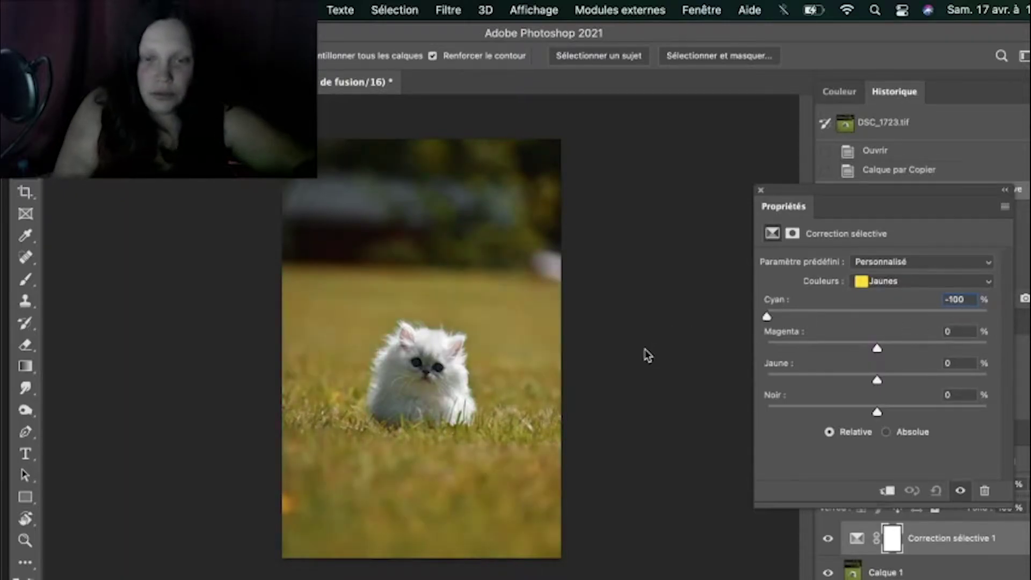
drag(800, 317, 987, 316)
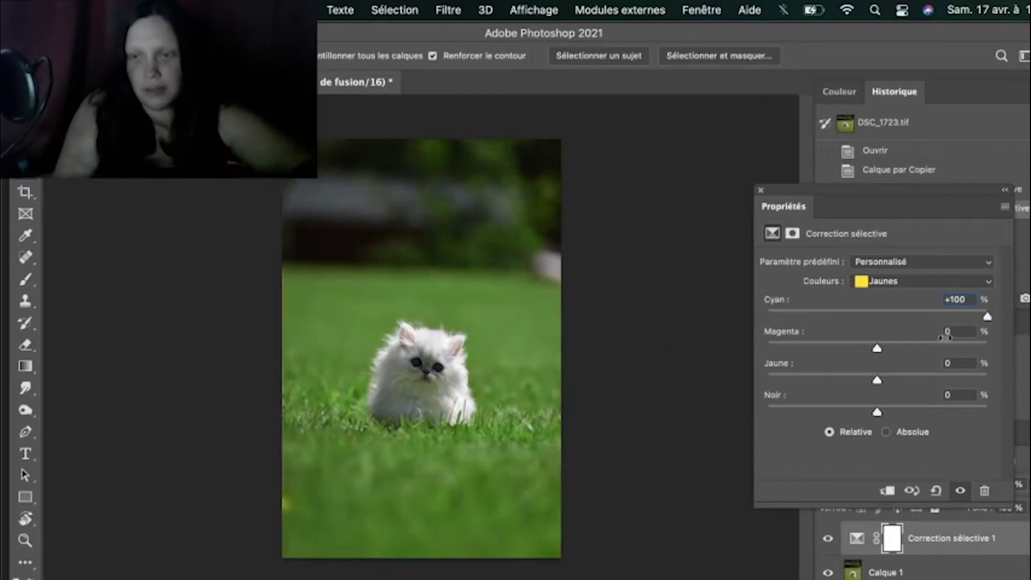
mouse_move(804, 382)
mouse_down()
mouse_move(755, 384)
mouse_move(808, 384)
mouse_up()
mouse_move(879, 348)
mouse_down()
mouse_move(842, 355)
mouse_move(915, 349)
mouse_move(883, 350)
mouse_up()
click(944, 331)
text(0)
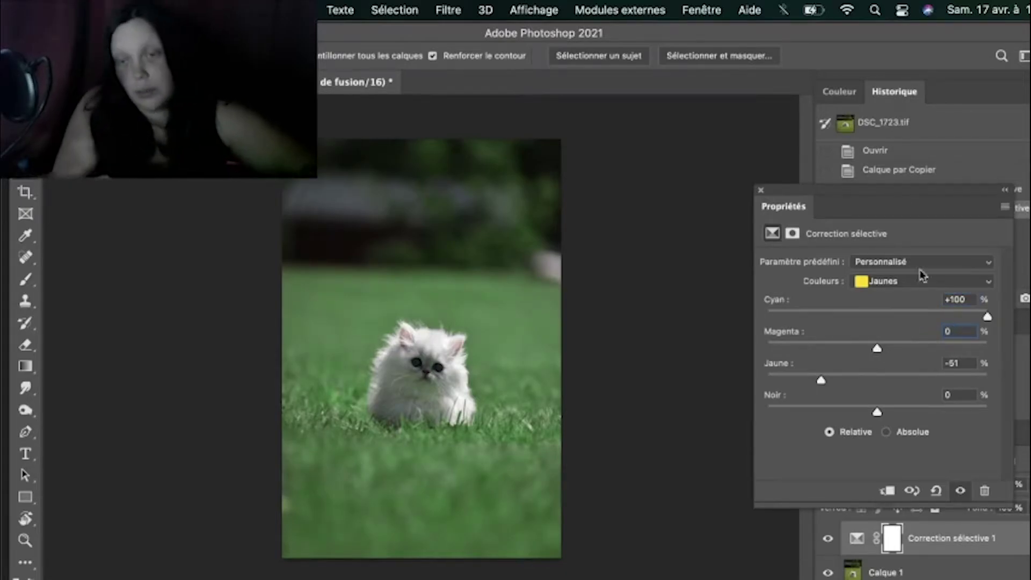
mouse_move(987, 316)
mouse_down()
mouse_move(707, 329)
mouse_move(990, 320)
mouse_up()
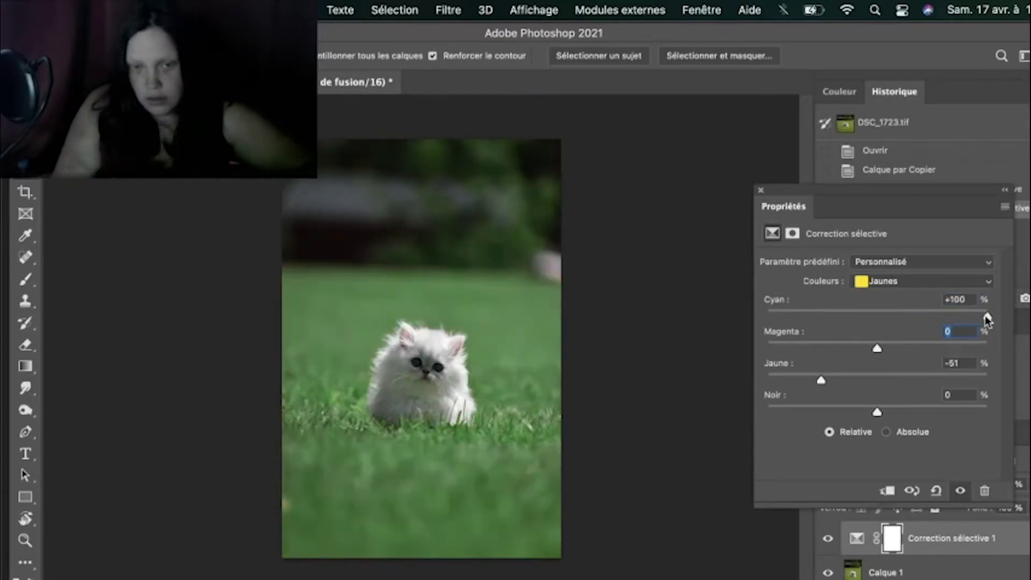
Collapse the adjustment properties and duplicate the Calque 1 layer.
click(1005, 190)
click(880, 572)
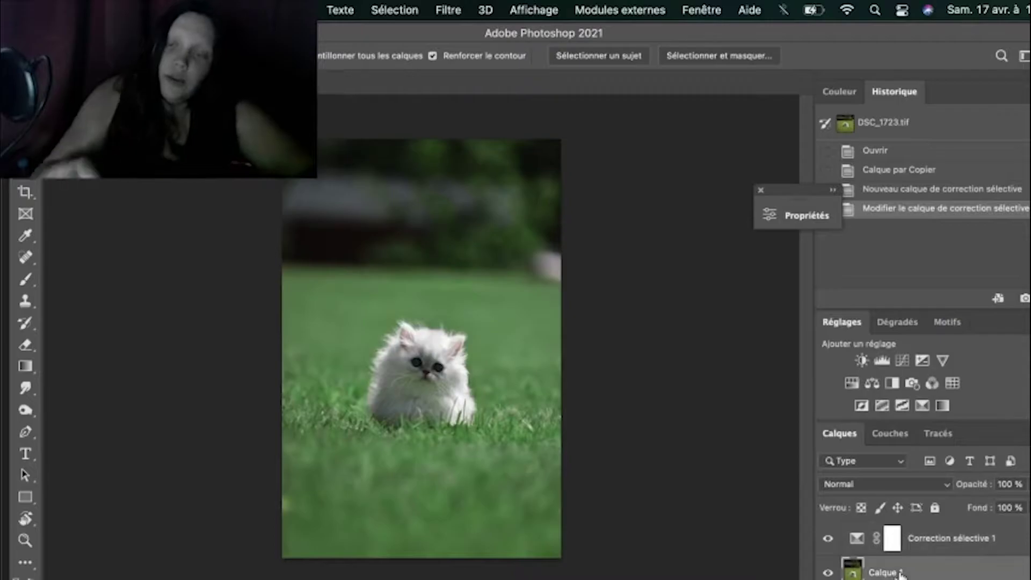
key(super+j)
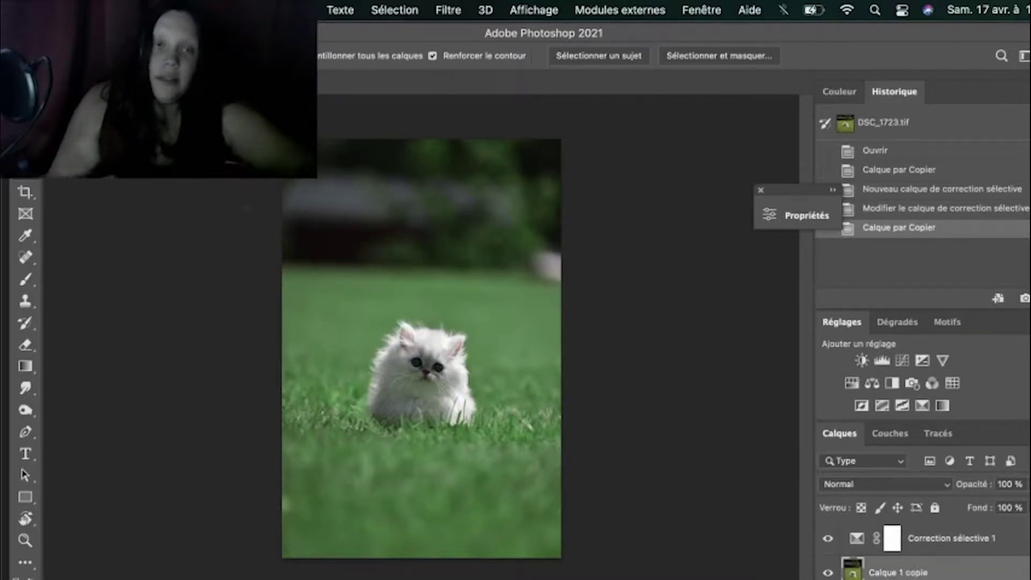
Remove the pale blurry object at the background's right edge with the Clone Stamp, sampling the nearby foliage and grass.
click(25, 300)
key(super+plus)
key(super+plus)
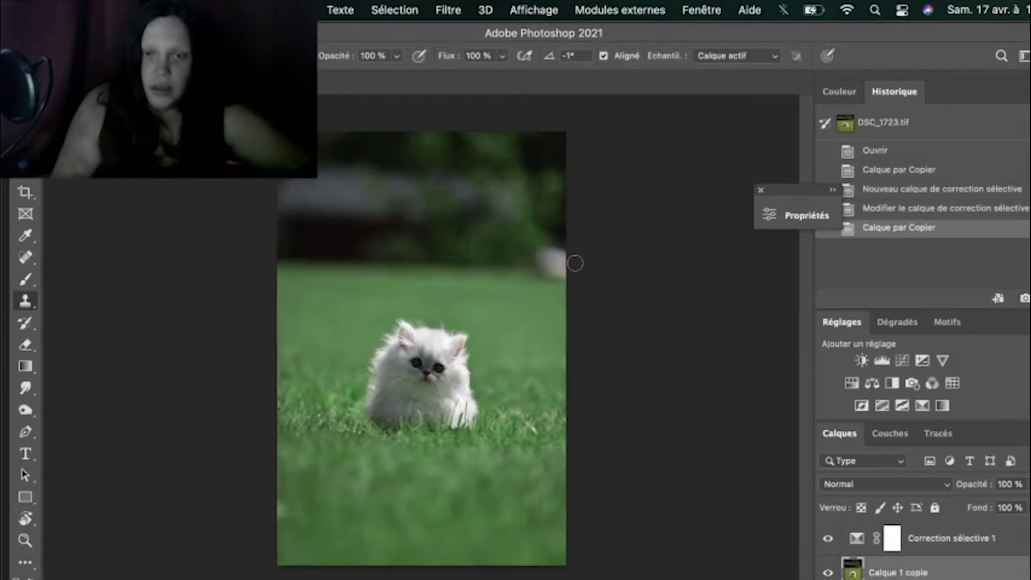
key(super+plus)
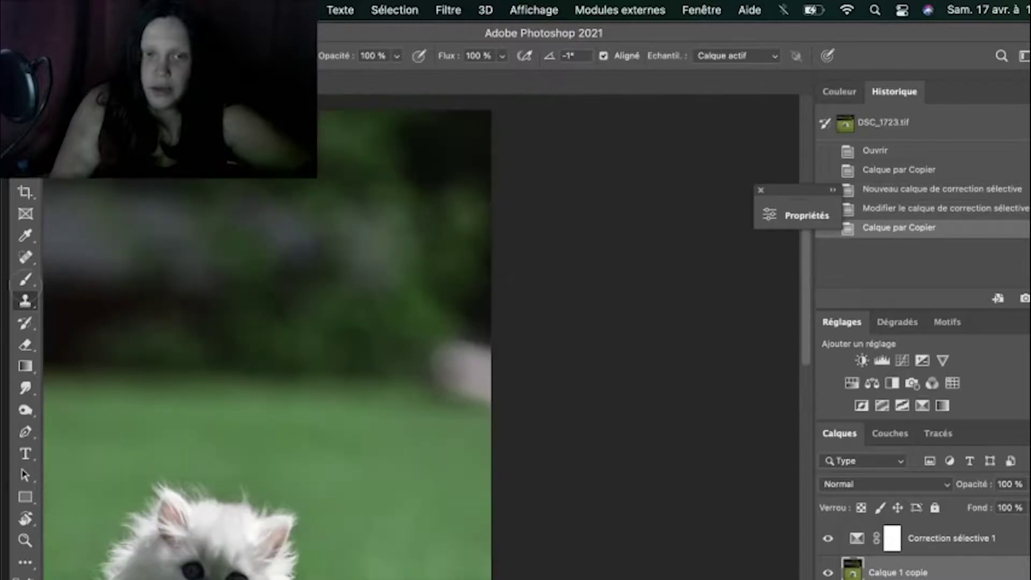
click(27, 259)
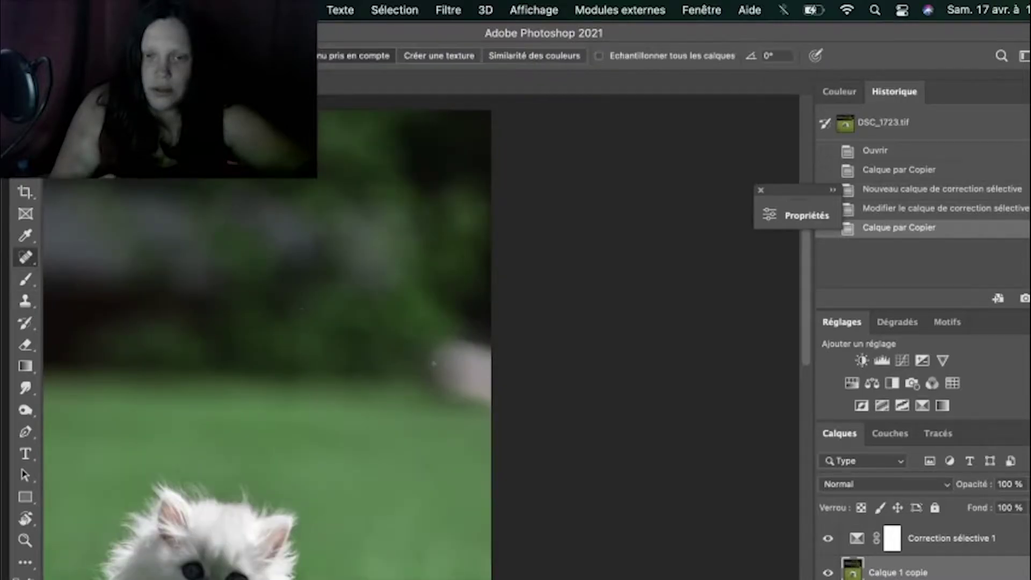
click(26, 301)
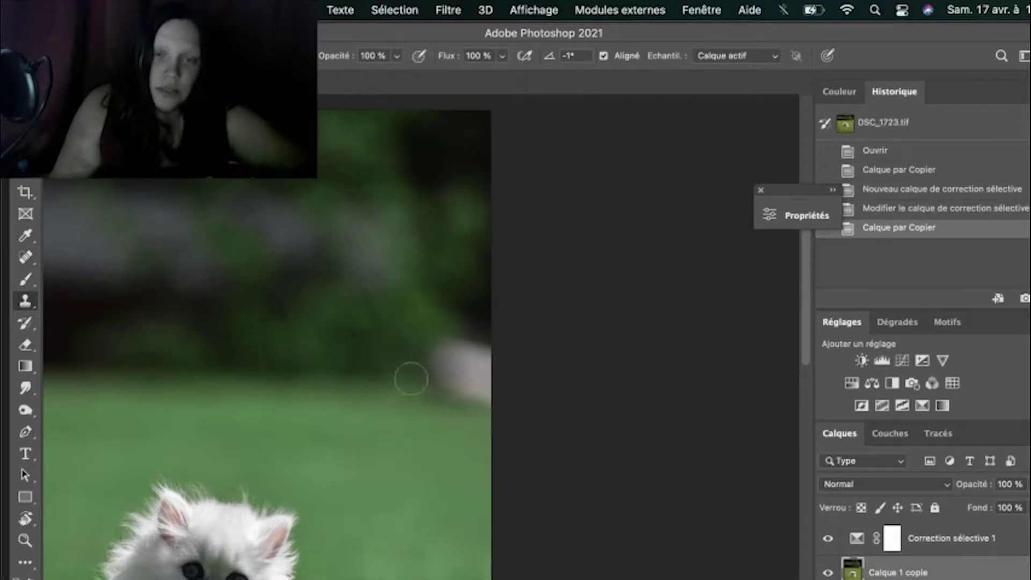
mouse_move(420, 375)
mouse_down()
mouse_move(490, 362)
mouse_move(445, 350)
mouse_move(478, 383)
mouse_move(475, 392)
mouse_move(451, 380)
mouse_move(483, 384)
mouse_move(408, 403)
mouse_up()
alt+click(291, 390)
scroll(421, 387, down, 2)
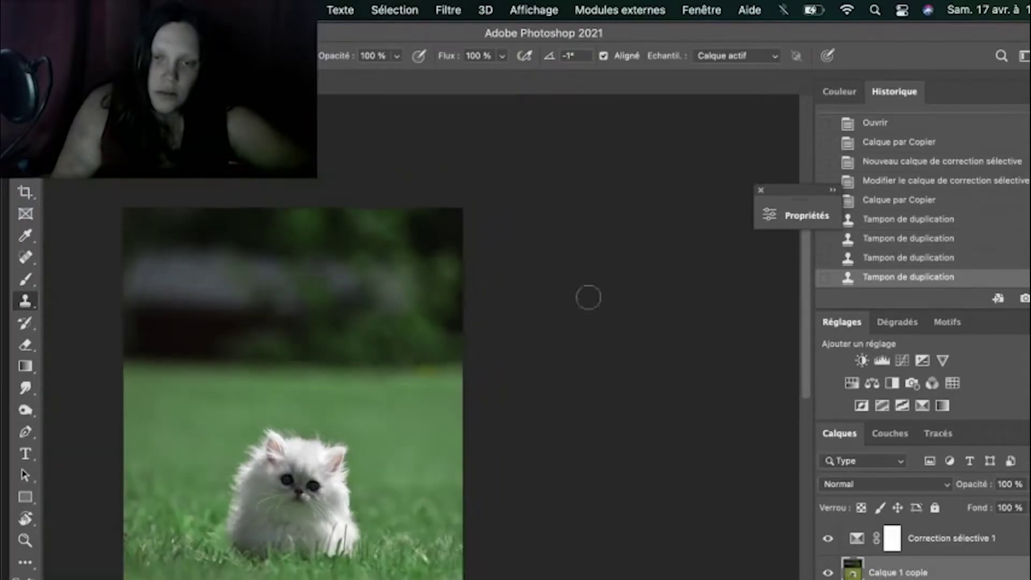
Try to clean up the grass line near the photo's right edge with the Spot Healing Brush, undoing the strokes.
scroll(429, 359, up, 3)
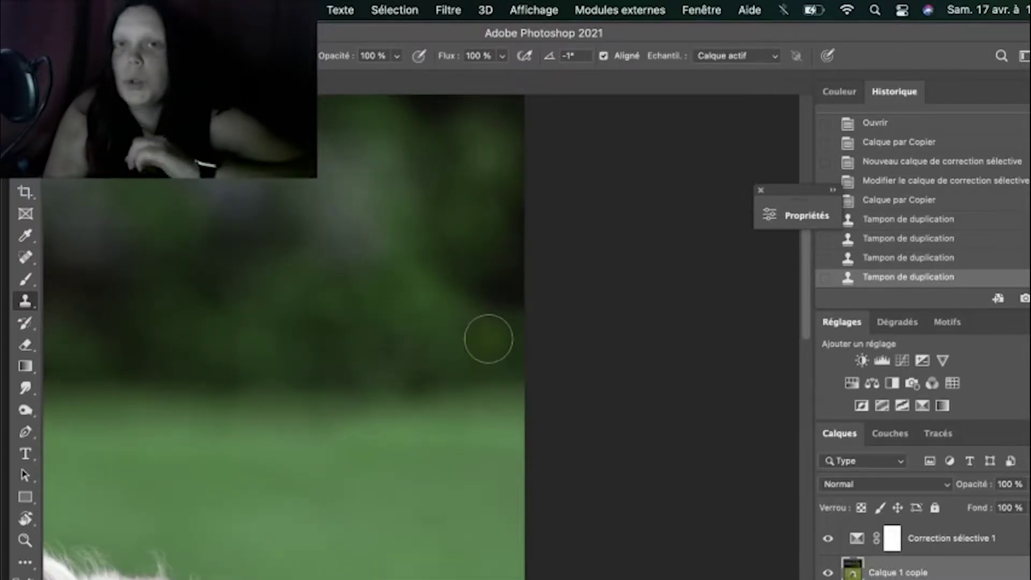
click(25, 256)
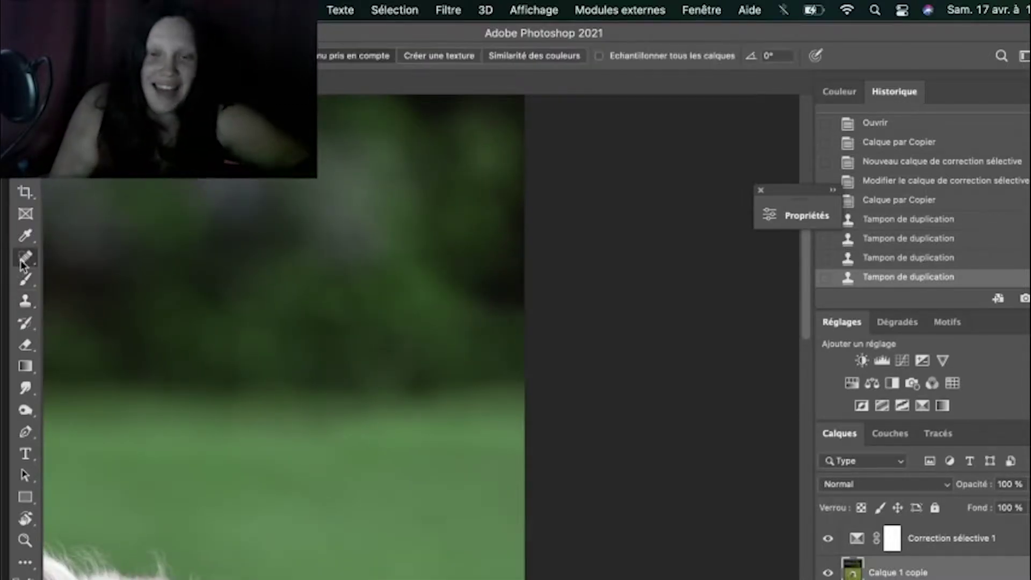
click(74, 56)
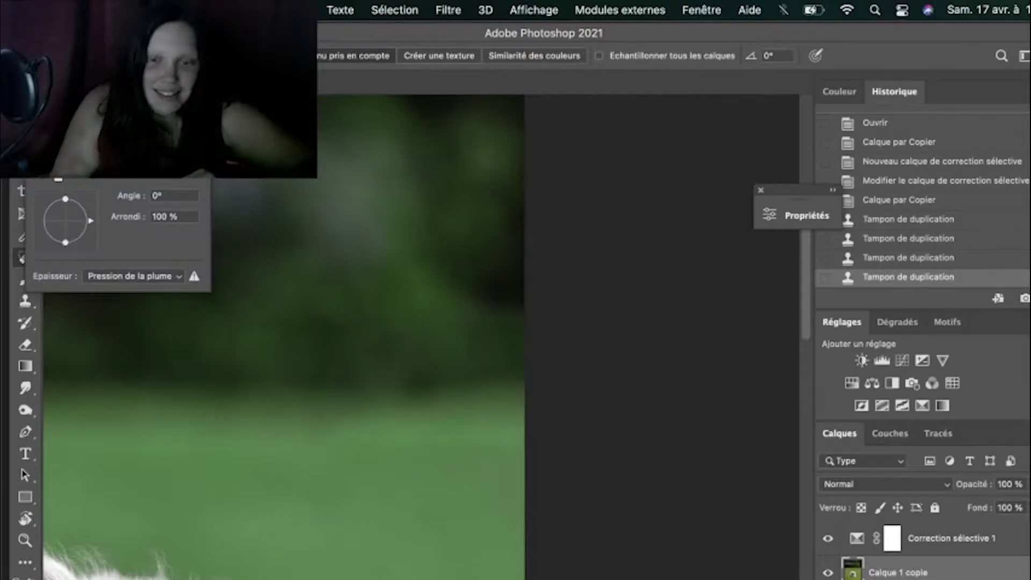
drag(526, 388, 416, 399)
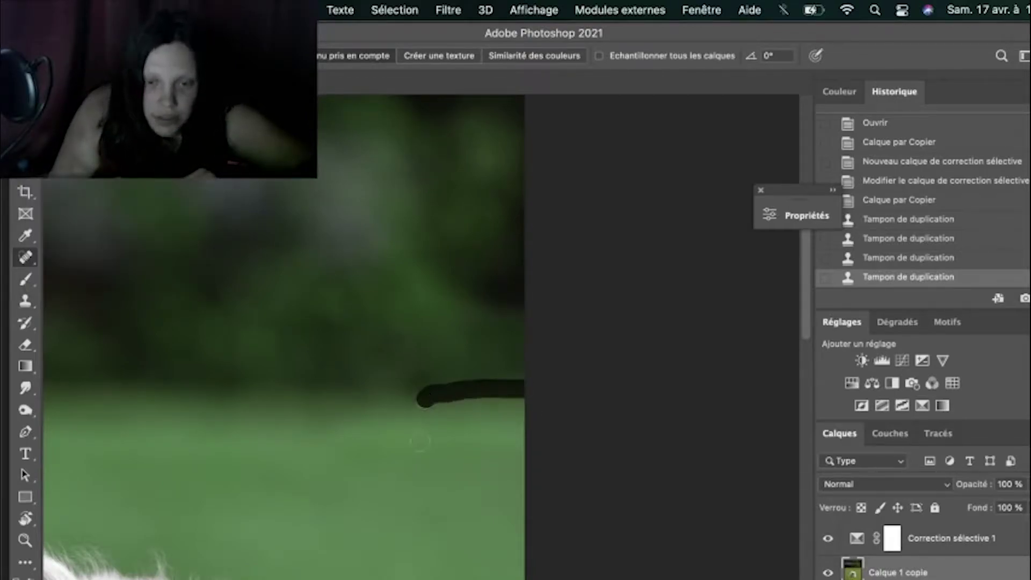
drag(414, 442, 491, 441)
key(super+z)
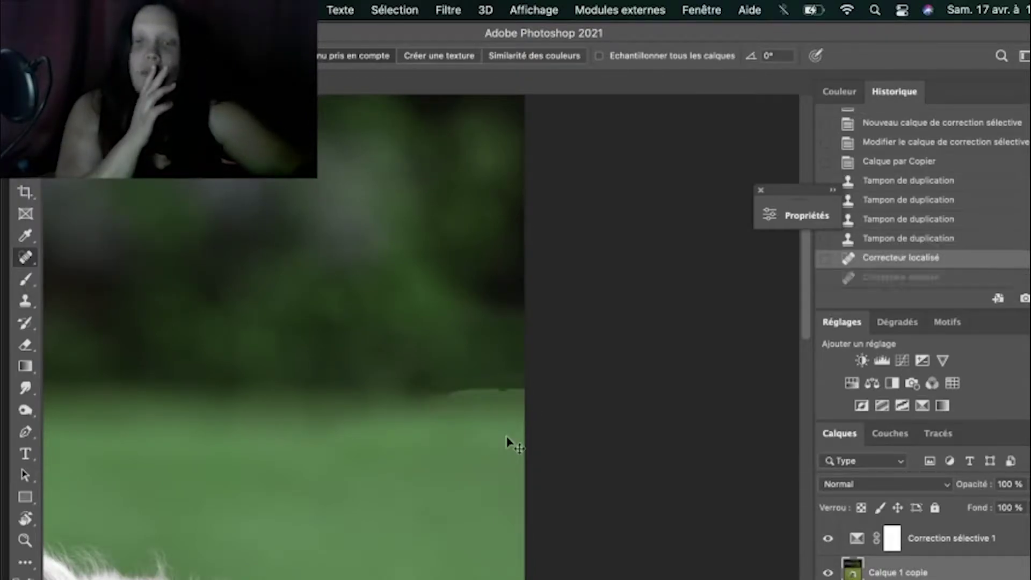
key(super+z)
drag(460, 379, 420, 392)
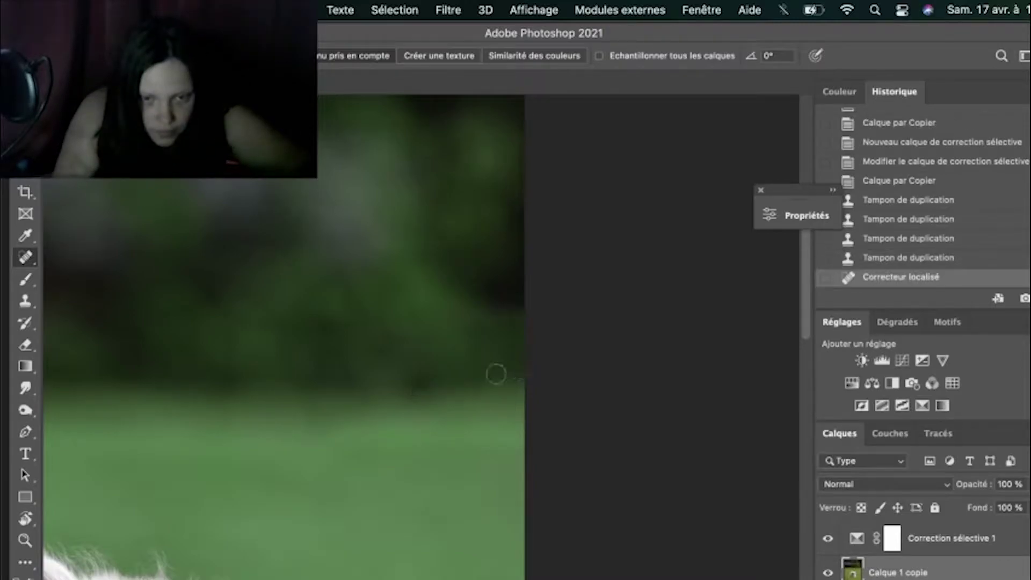
key(super+z)
Retouch the cloned area along the grass line at the photo's right edge with the Spot Healing Brush.
key(super+minus)
key(super+minus)
key(super+minus)
key(super+plus)
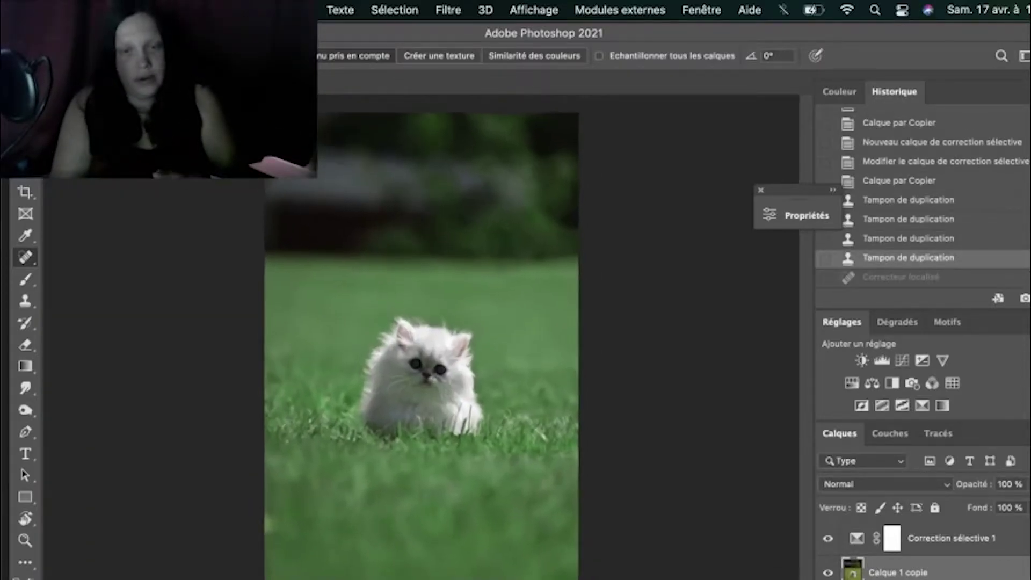
key(super+plus)
key(super+plus)
key(super+plus)
drag(512, 379, 479, 372)
key(super+minus)
key(super+minus)
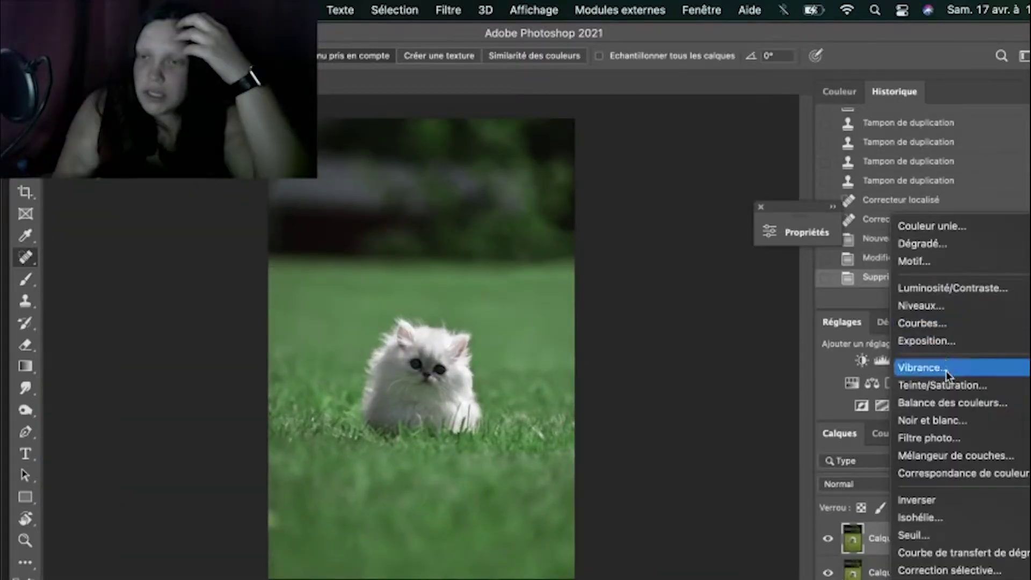
Add a Vibrance adjustment layer above the retouched copy and set its vibrance to -30.
click(945, 367)
drag(644, 230, 912, 226)
drag(916, 295, 884, 295)
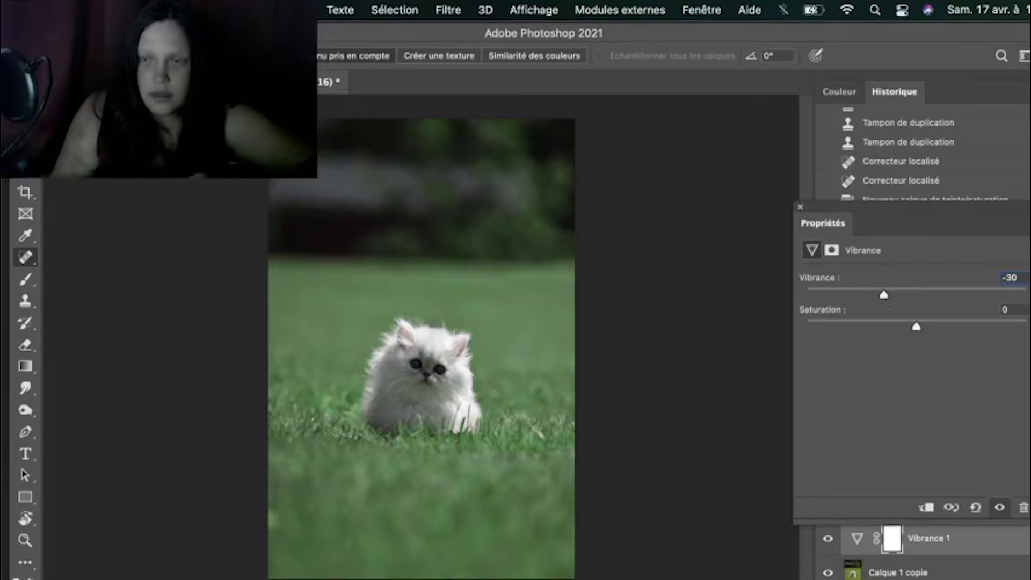
click(1028, 207)
Add a Hue/Saturation adjustment layer and set its greens (Verts) to hue -2 and saturation -100.
click(984, 383)
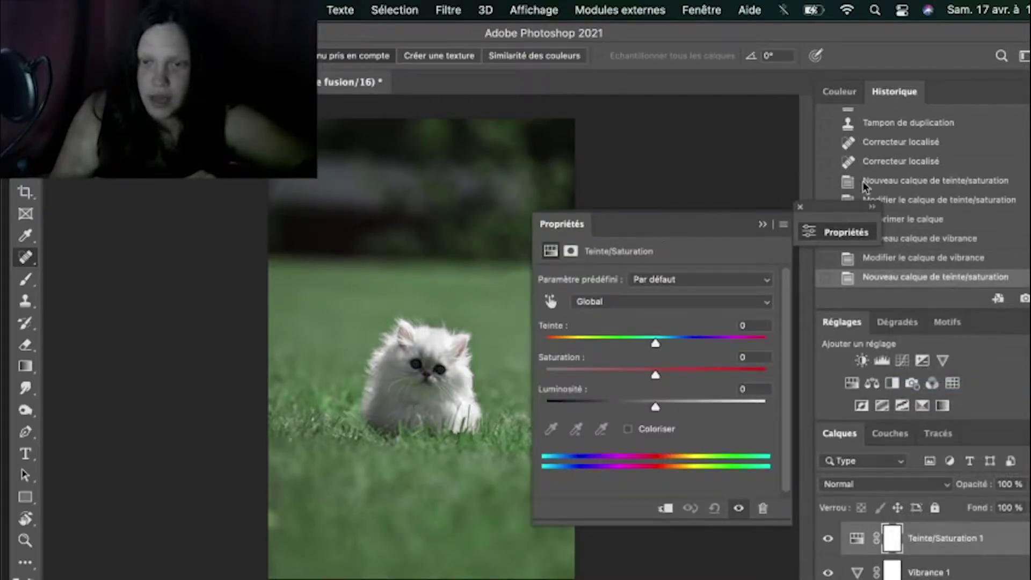
click(840, 231)
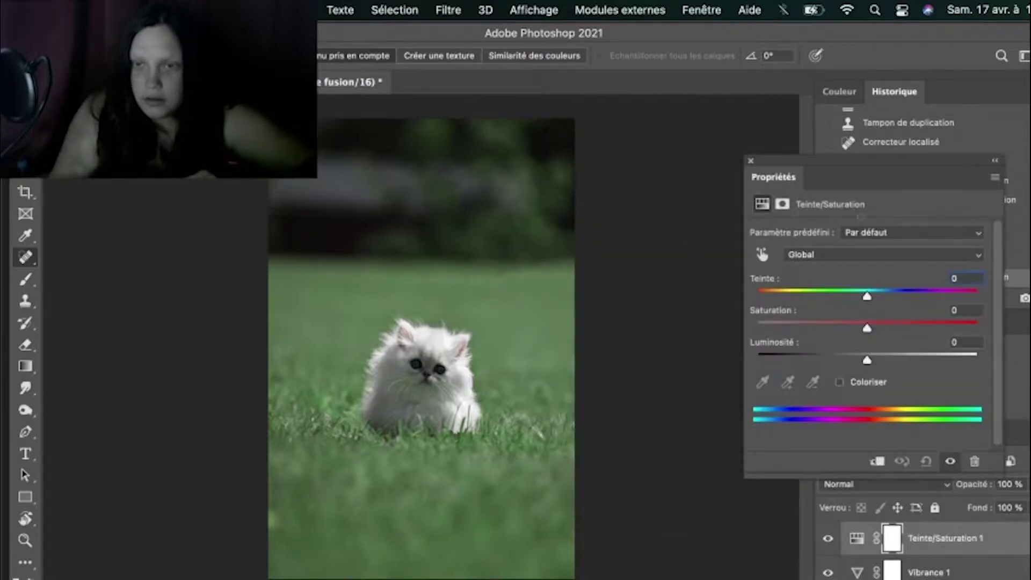
click(829, 256)
click(810, 301)
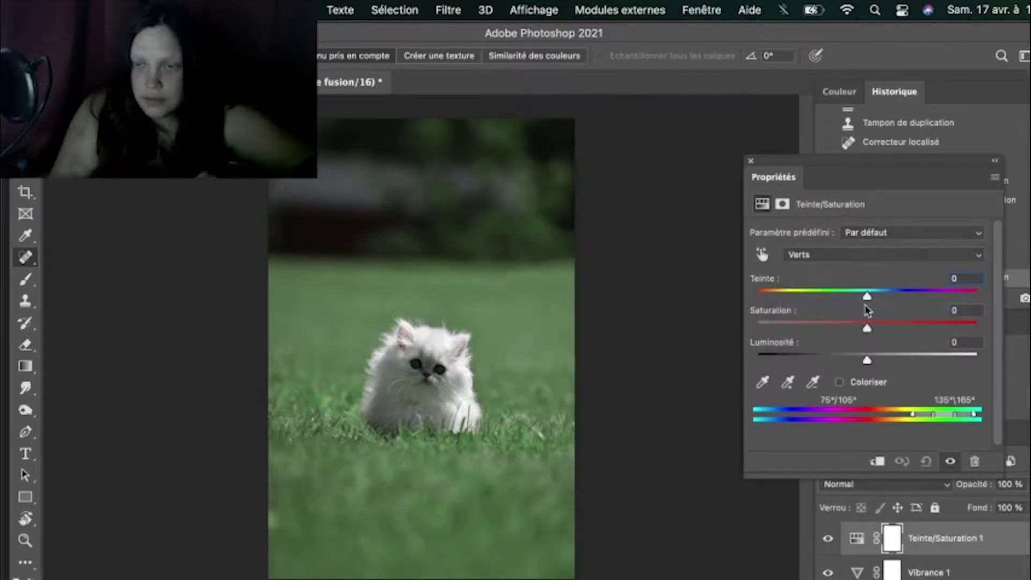
drag(866, 295, 727, 320)
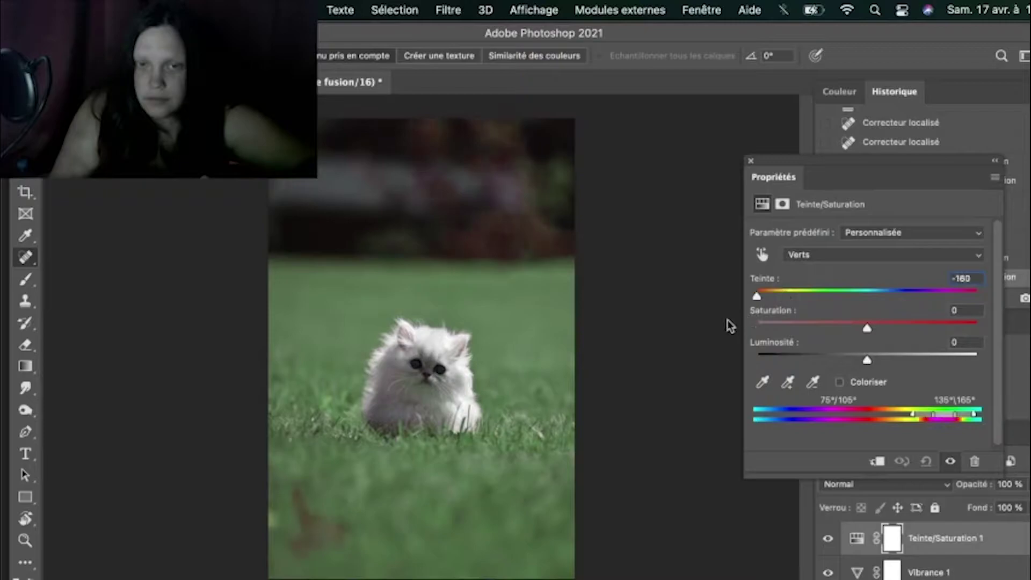
drag(875, 311, 940, 319)
drag(839, 319, 865, 319)
drag(781, 327, 738, 337)
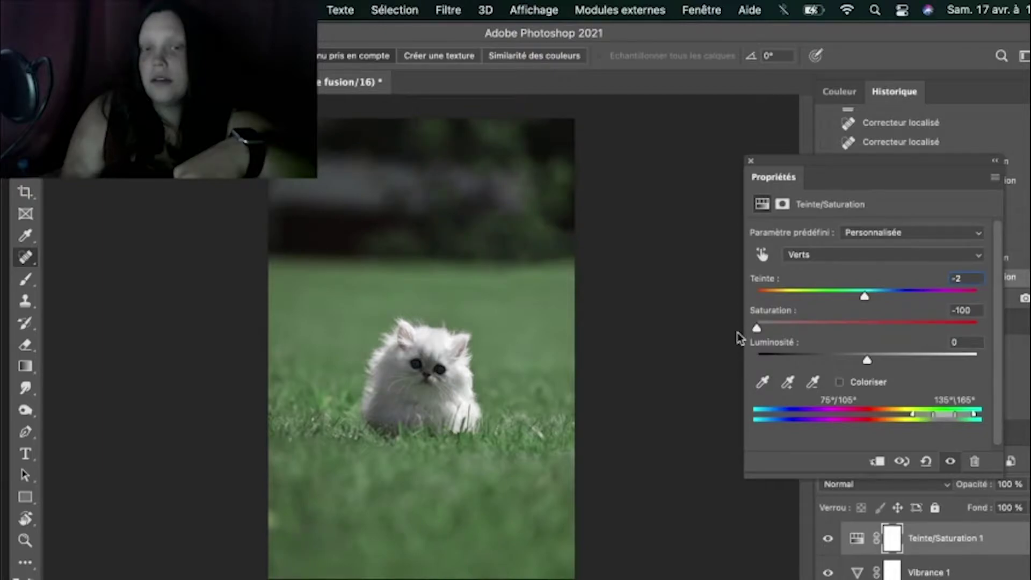
Set the hue of the yellows (Jaunes) to +96 in the Hue/Saturation 1 adjustment layer.
click(842, 252)
click(841, 238)
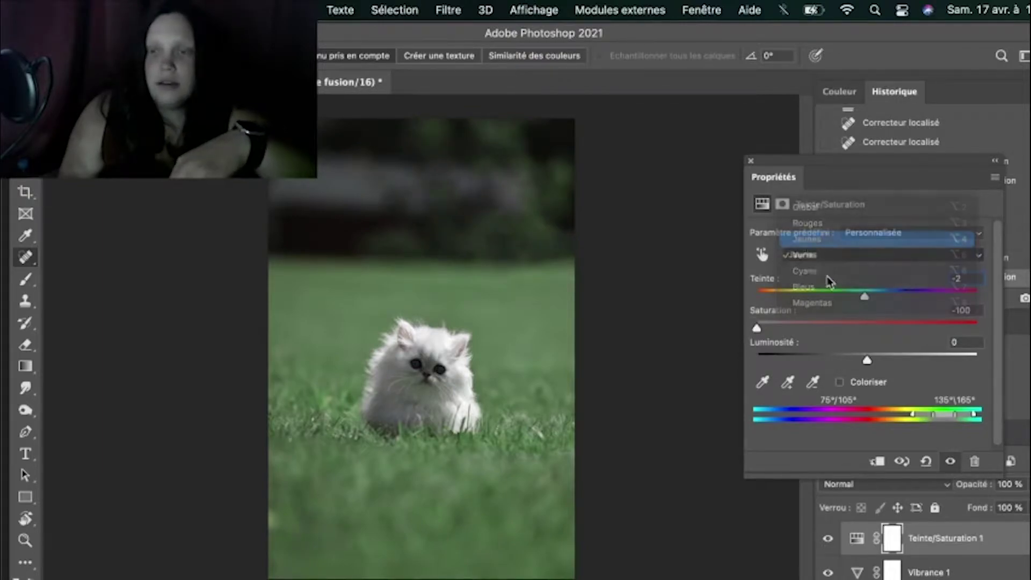
drag(824, 299, 932, 293)
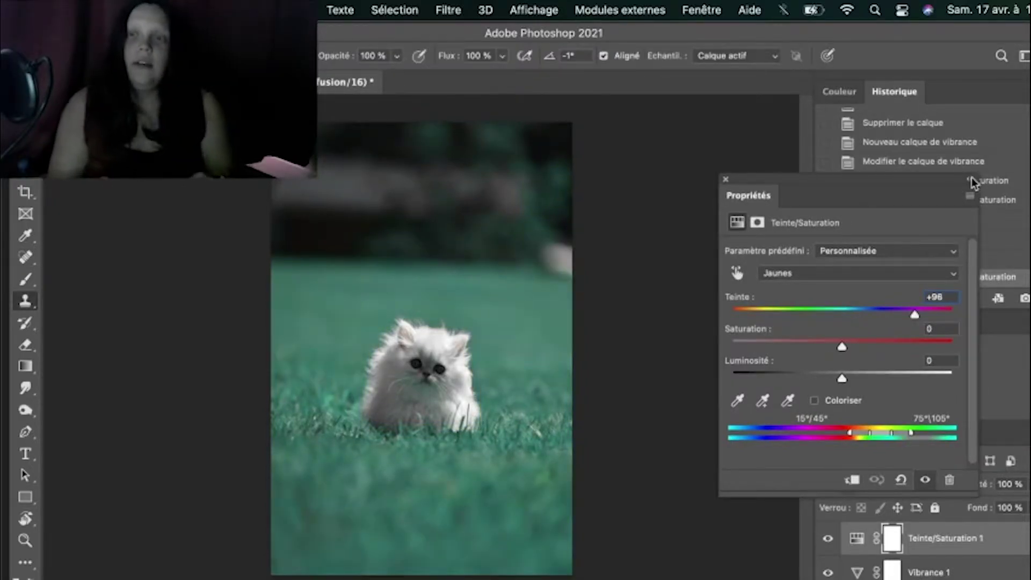
click(969, 180)
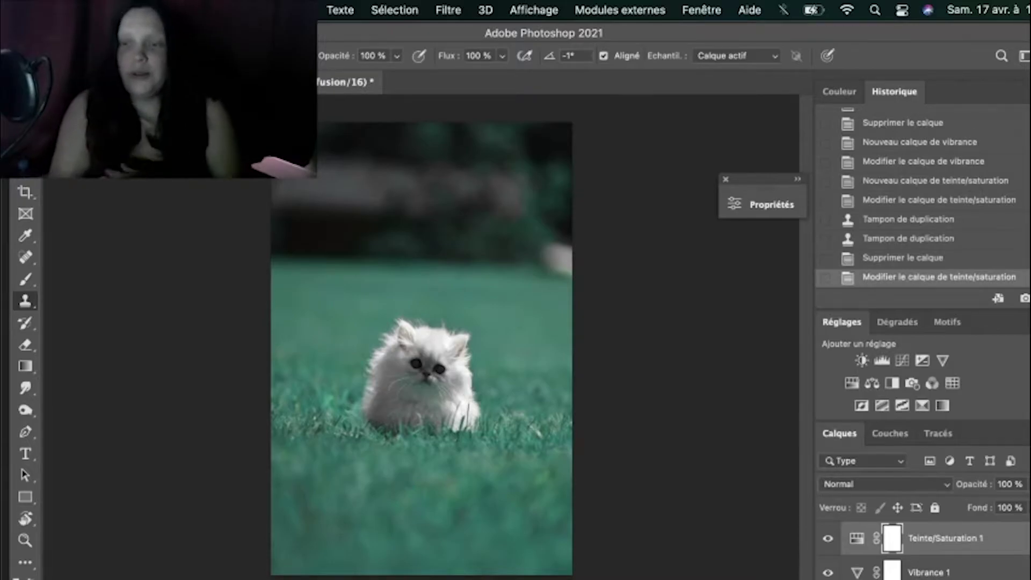
Duplicate the retouched photo layer Calque 1.
scroll(922, 568, down, 2)
click(910, 553)
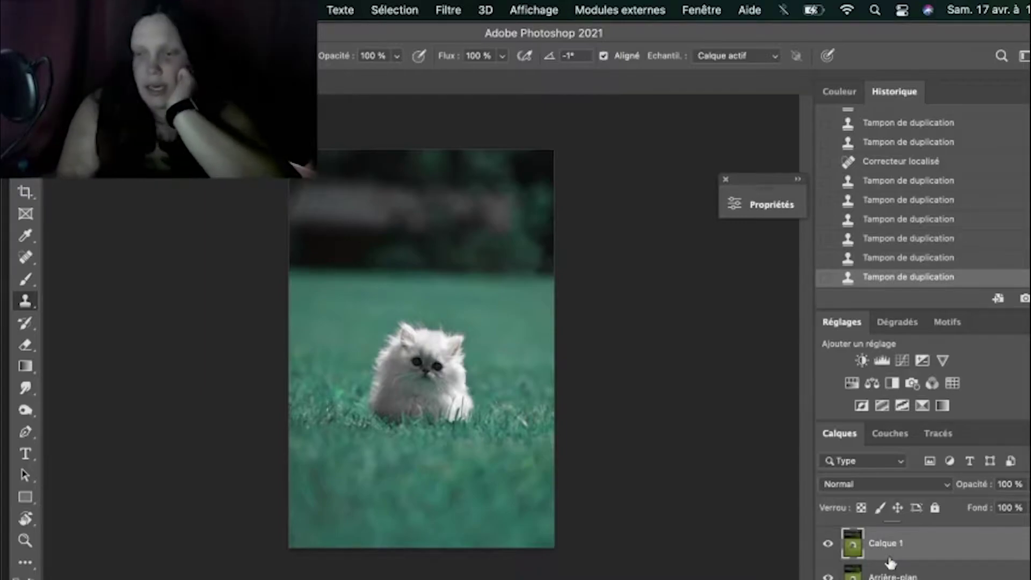
scroll(891, 562, up, 2)
scroll(891, 562, down, 2)
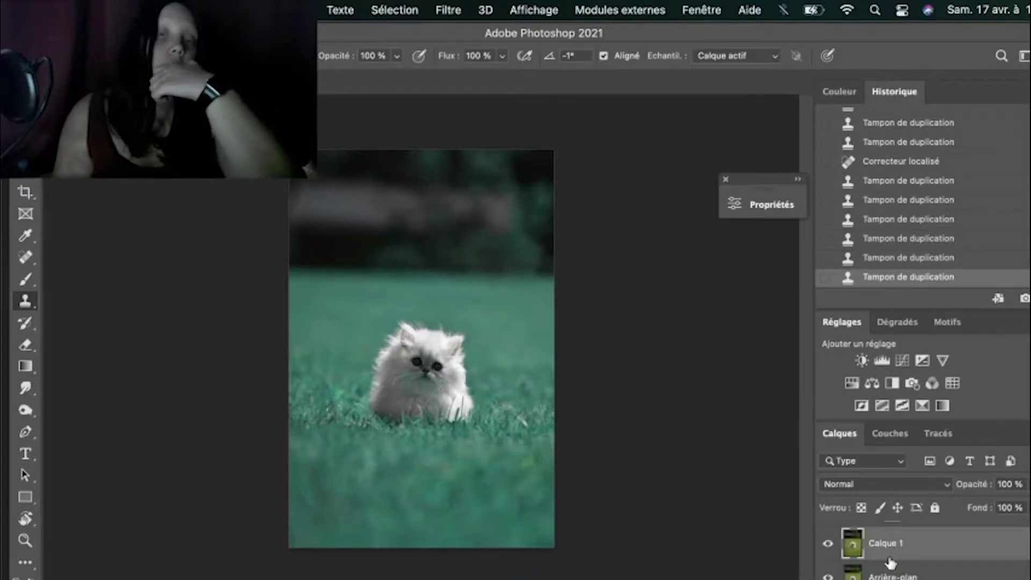
key(super+j)
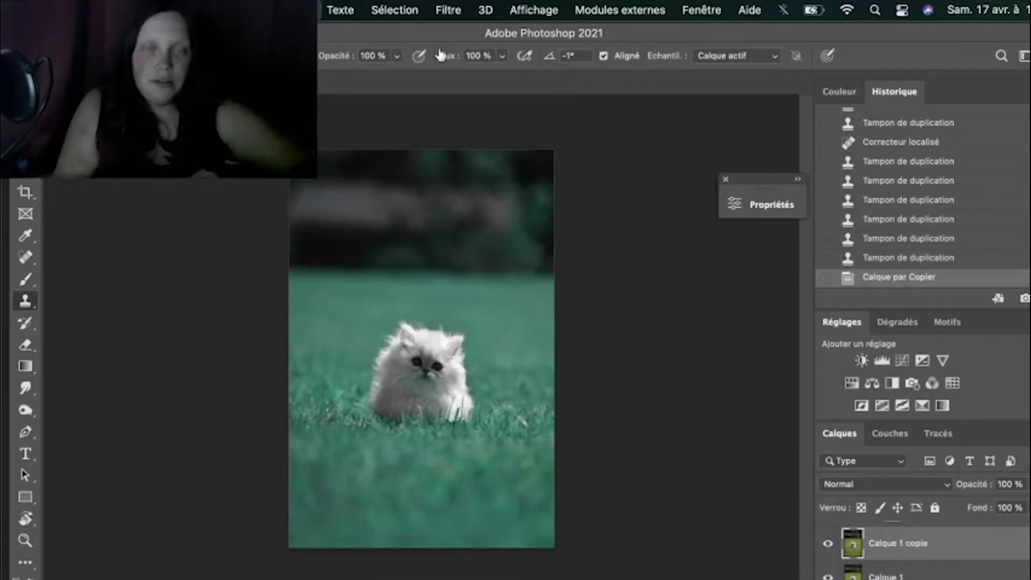
Select the kitten as the subject on the duplicated layer and mask it through Select and Mask.
key(w)
click(598, 56)
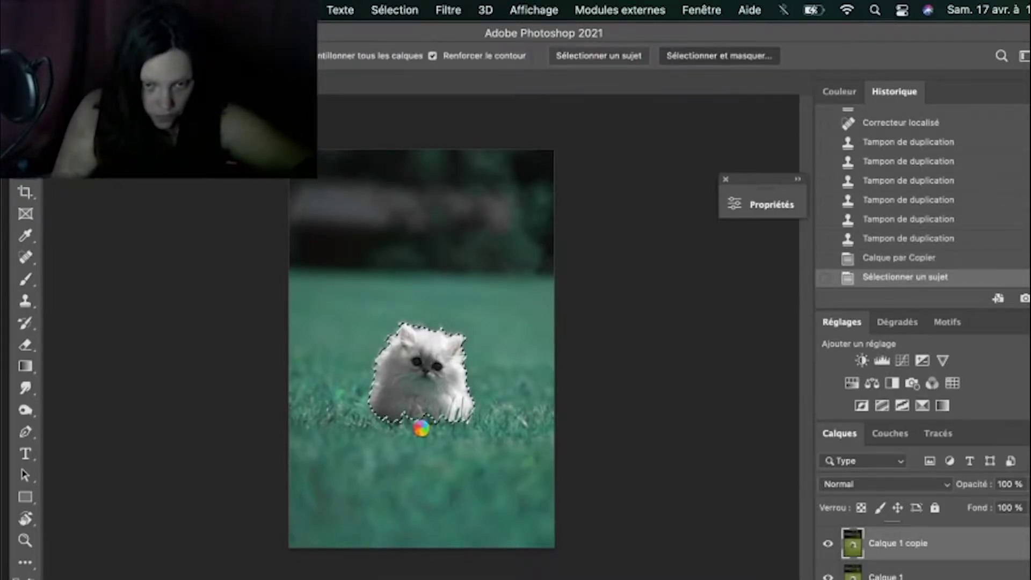
key(alt+super+r)
key(super+plus)
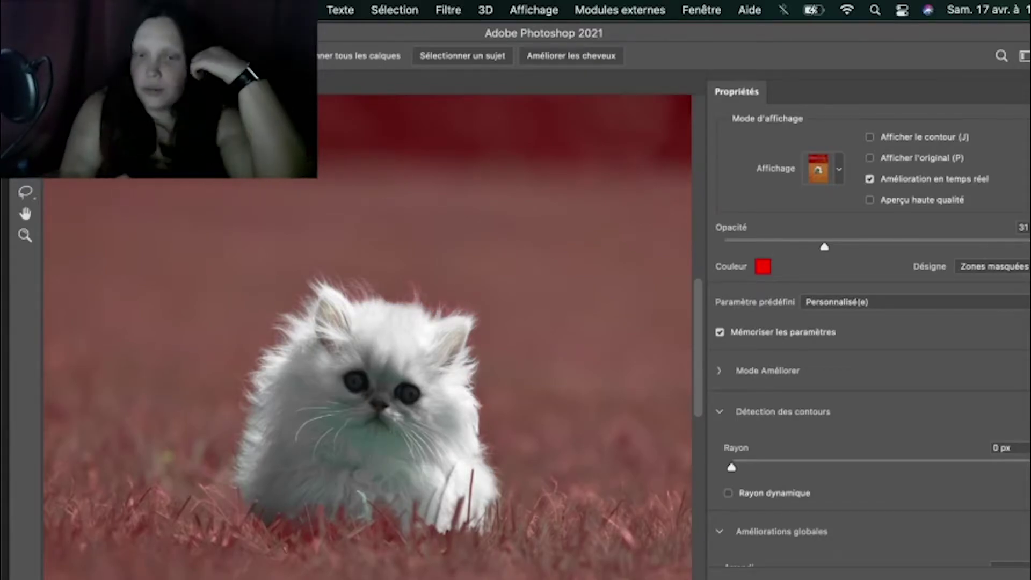
key(Return)
Move the masked kitten copy above all the adjustment layers in the layer stack.
drag(869, 569, 870, 538)
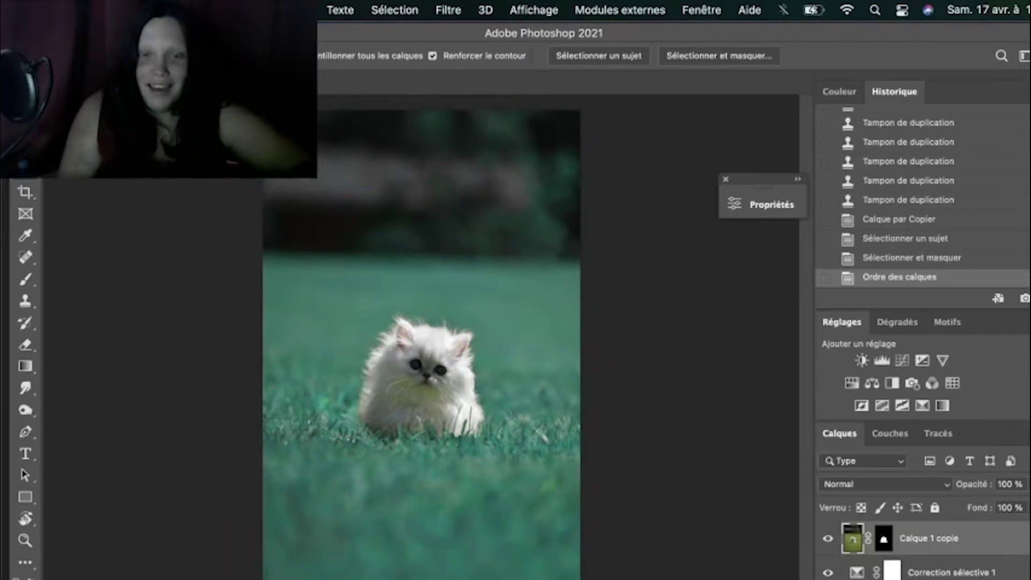
scroll(421, 375, up, 4)
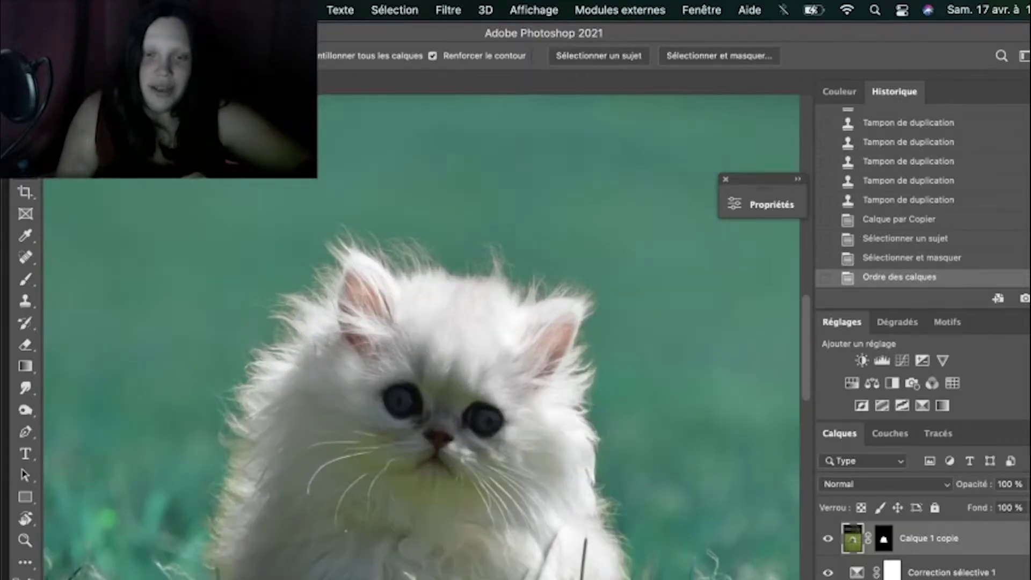
scroll(421, 338, down, 3)
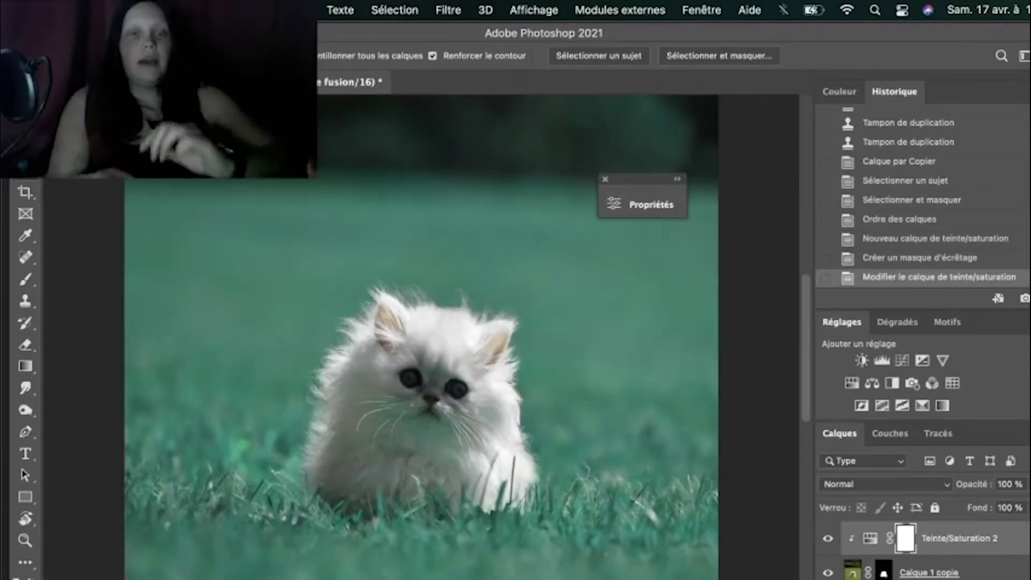
Brush over the kitten's tinted fur around the muzzle on Calque 1 copie, using a flow of 1%.
scroll(422, 375, down, 2)
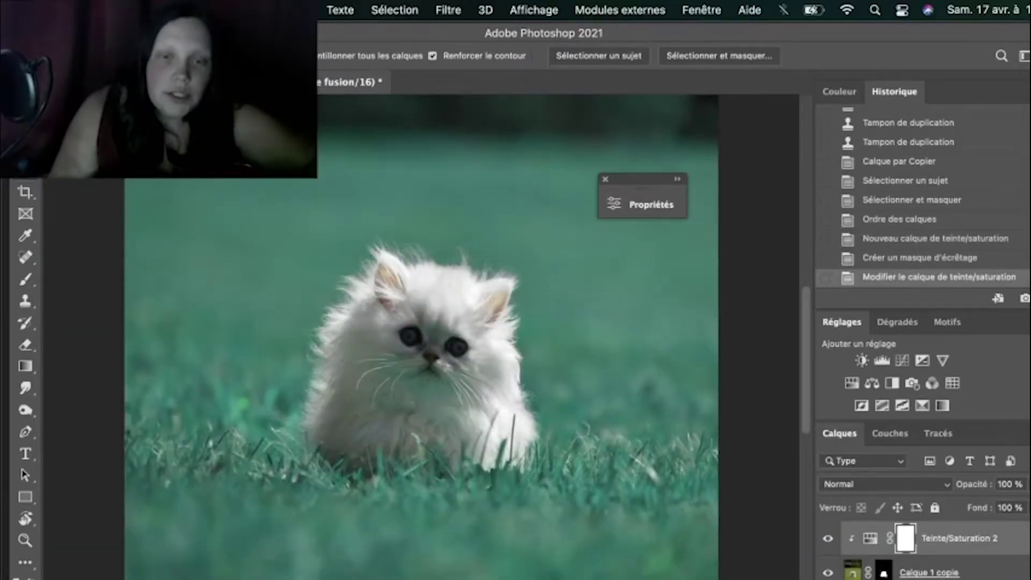
scroll(422, 350, up, 3)
scroll(422, 351, down, 4)
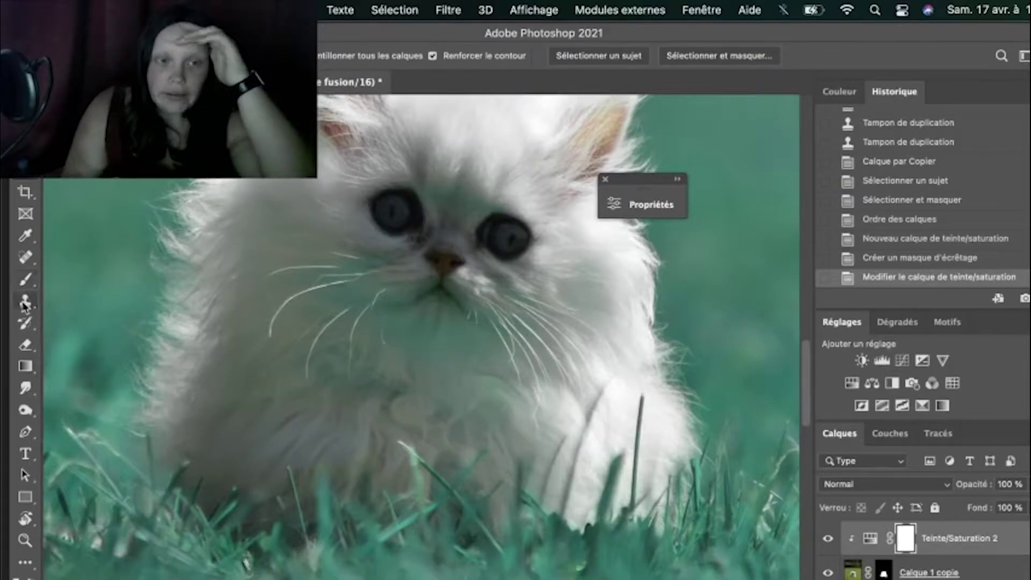
click(22, 279)
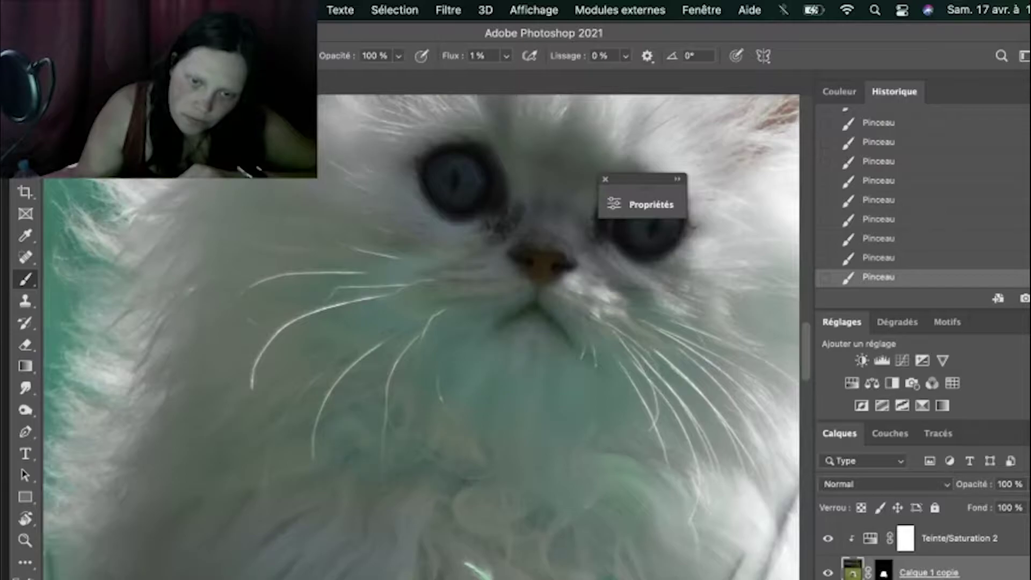
key(super+0)
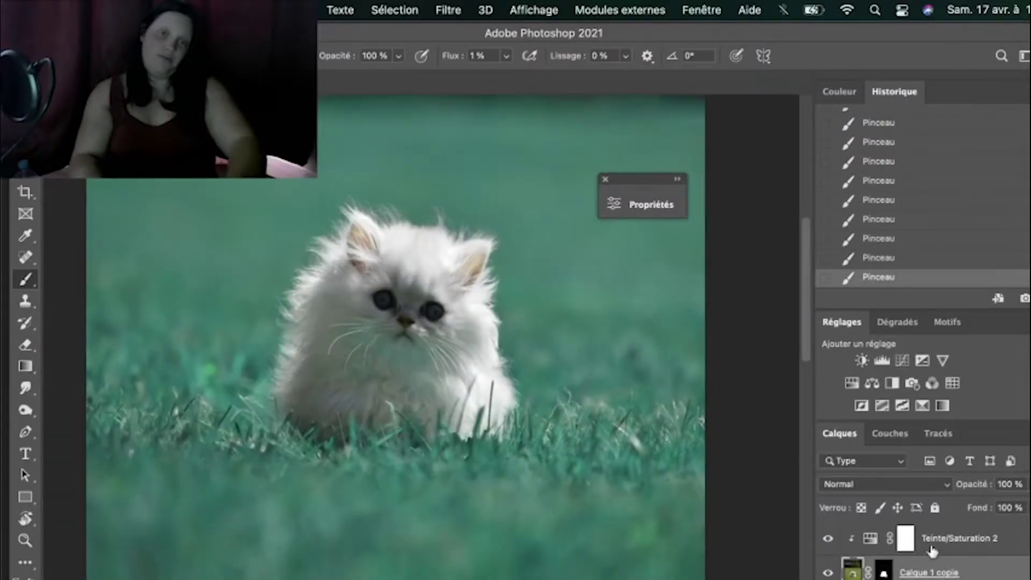
Adjust the yellows (Jaunes) of the clipped Hue/Saturation 2 layer to hue +94 and saturation -100.
double_click(931, 548)
click(831, 282)
click(777, 311)
click(830, 281)
click(778, 282)
key(super+plus)
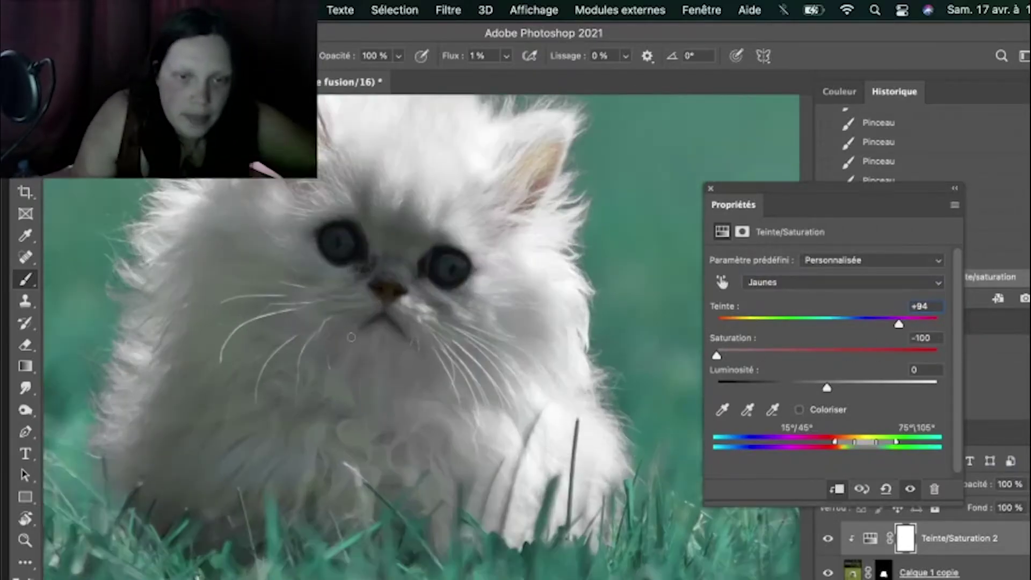
click(954, 188)
key(super+0)
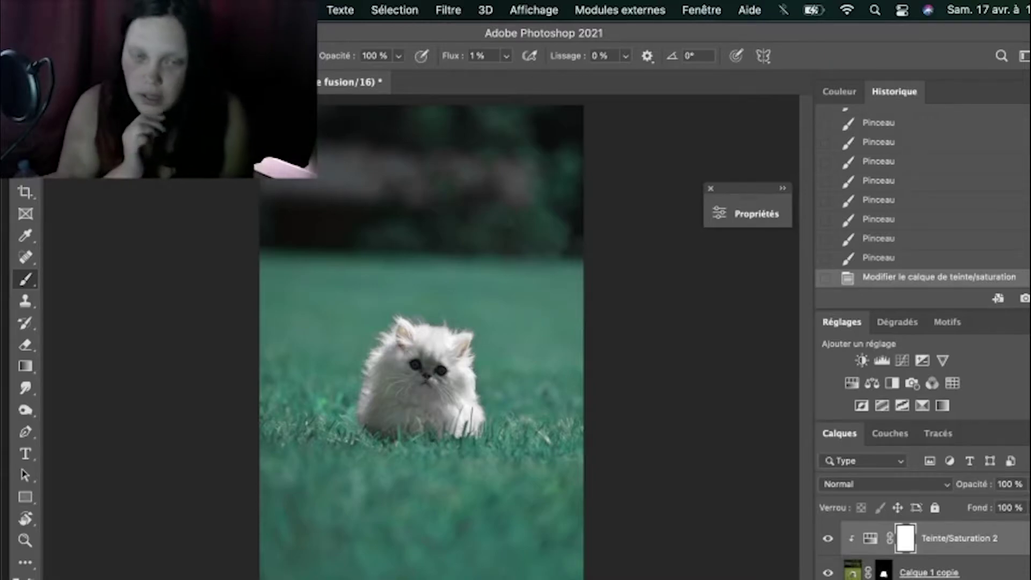
Darken the surroundings of the kitten on Calque 1 with an inverted Camera Raw radial filter, enlarging its ellipse and lowering its exposure.
scroll(947, 559, down, 5)
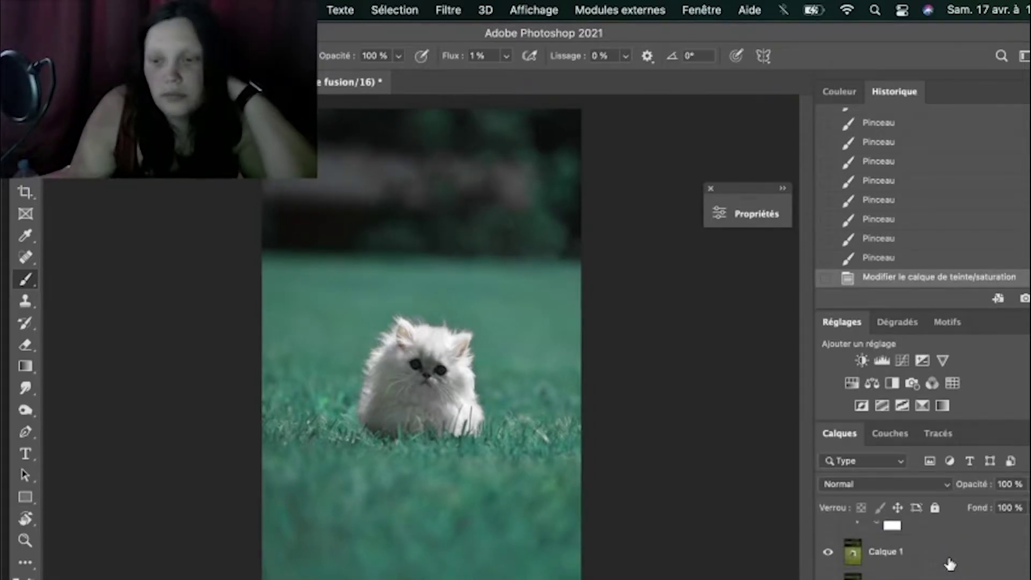
scroll(949, 564, up, 5)
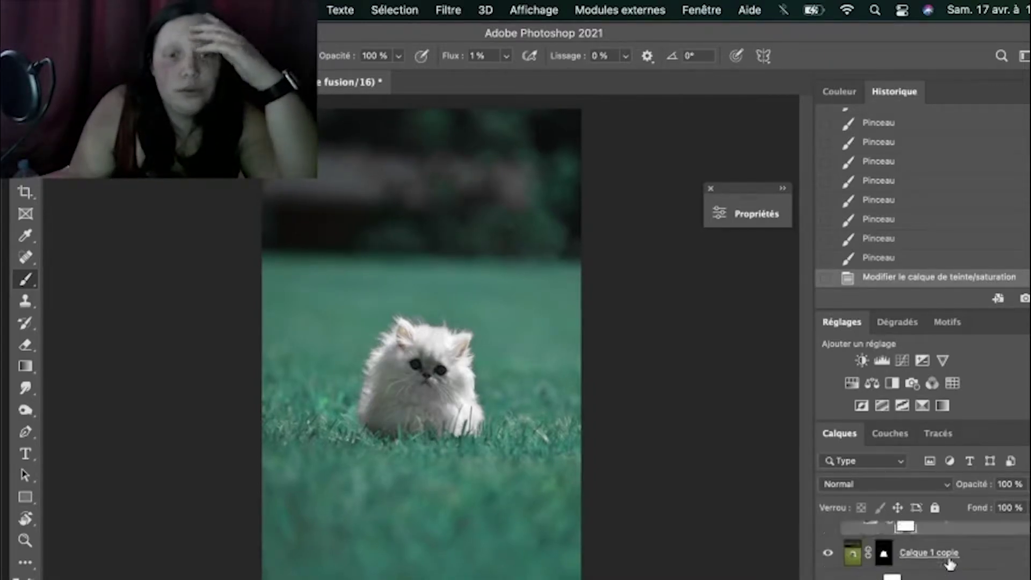
scroll(948, 564, down, 5)
scroll(949, 563, up, 3)
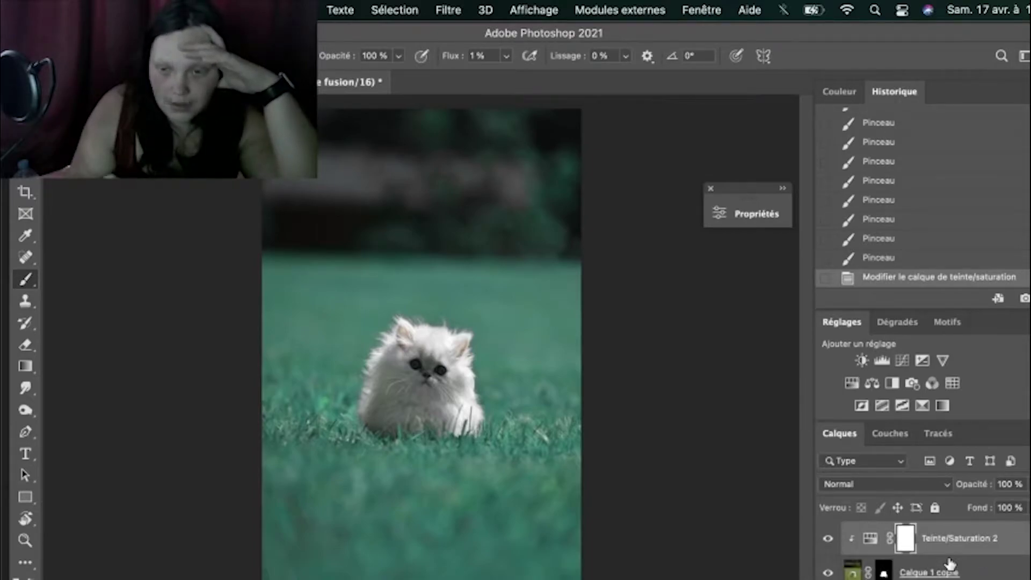
scroll(960, 545, down, 3)
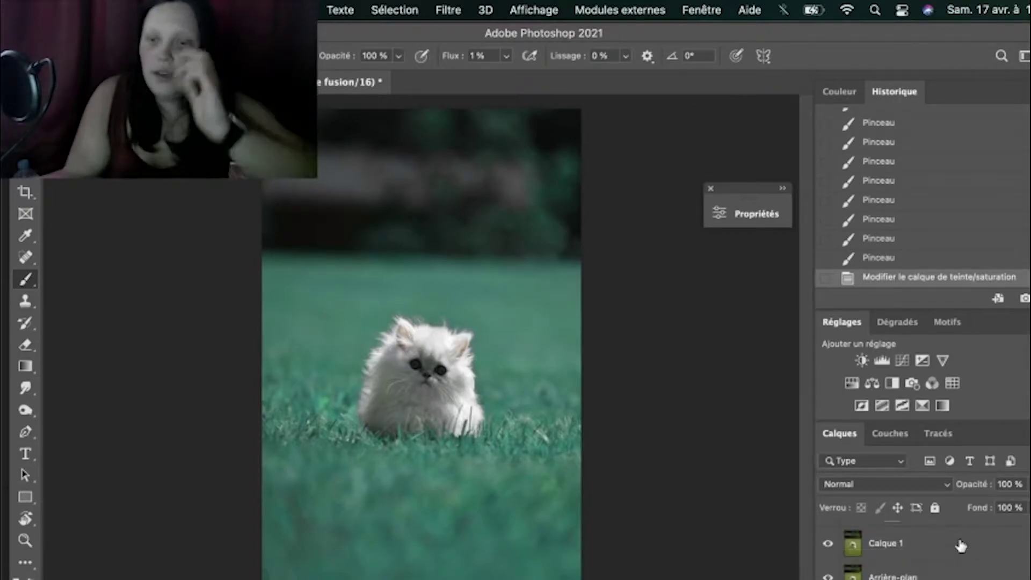
click(961, 544)
click(444, 11)
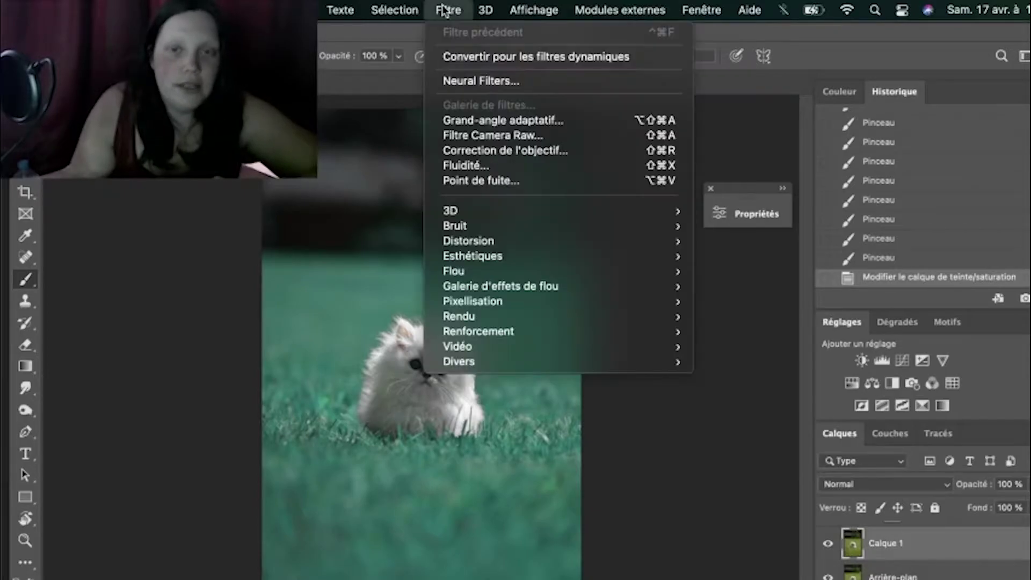
click(478, 135)
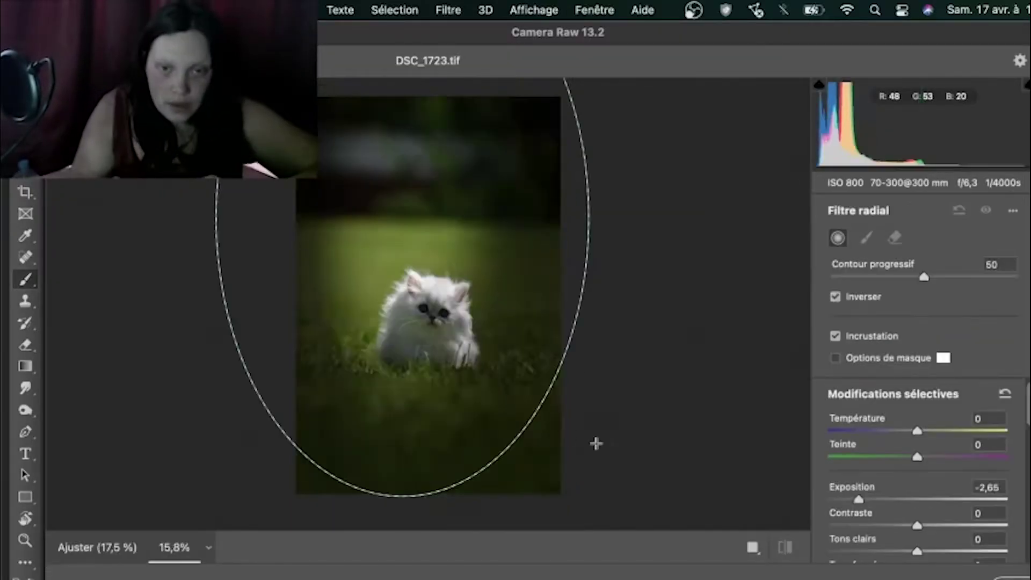
drag(596, 439, 451, 258)
key(super+minus)
drag(254, 333, 219, 343)
drag(858, 499, 830, 501)
key(Return)
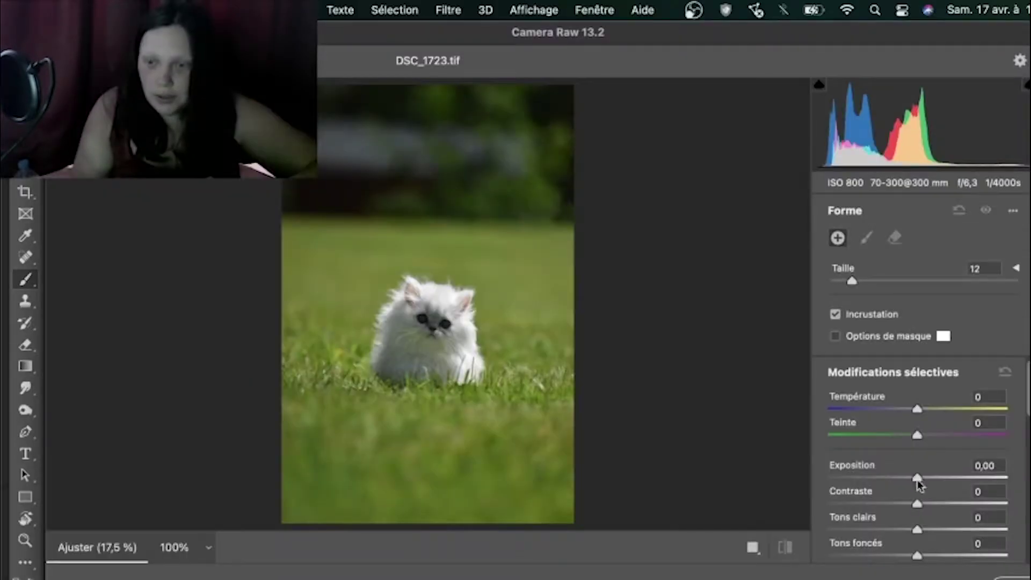
Configure the Camera Raw adjustment brush for the kitten copy with exposure +0.75 and clarity (Clarté) +100.
drag(932, 476, 934, 477)
scroll(933, 500, down, 5)
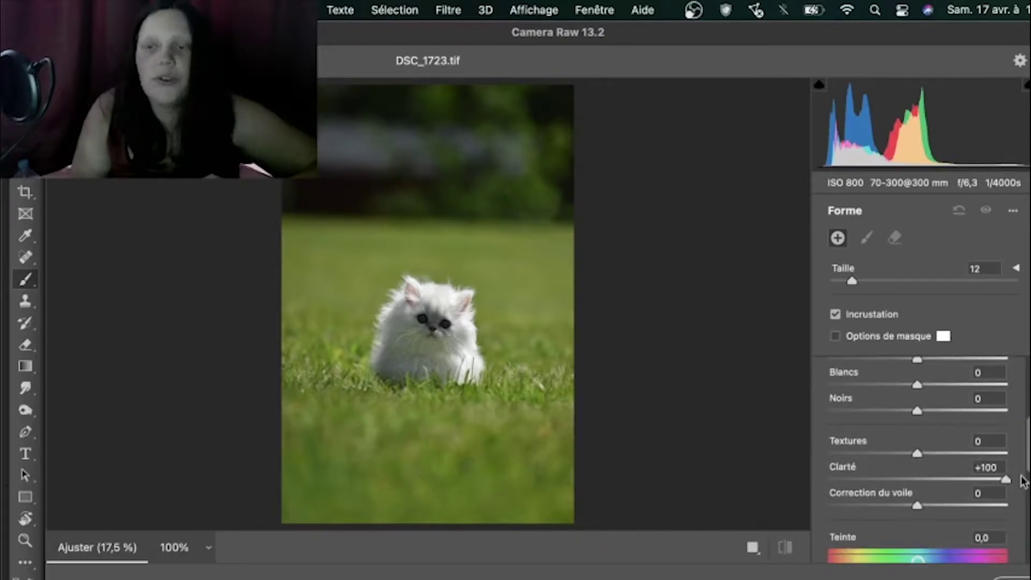
scroll(896, 475, down, 1)
scroll(896, 476, up, 3)
scroll(451, 333, up, 1)
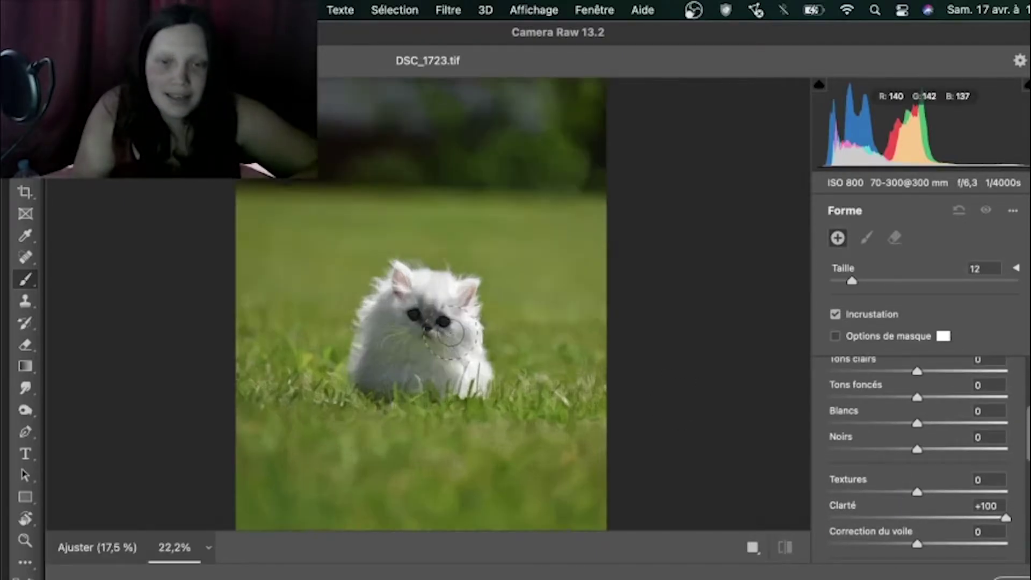
Brush over the kitten's eyes with a size 4 adjustment brush and set its exposure to -0.25.
scroll(449, 333, up, 10)
click(505, 301)
scroll(489, 296, down, 4)
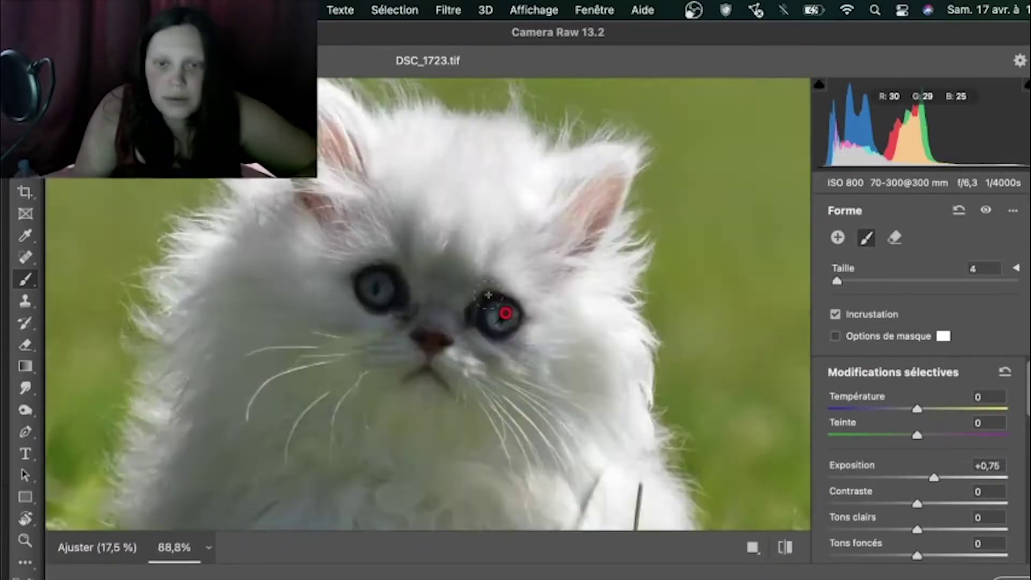
scroll(489, 296, up, 3)
drag(934, 477, 911, 477)
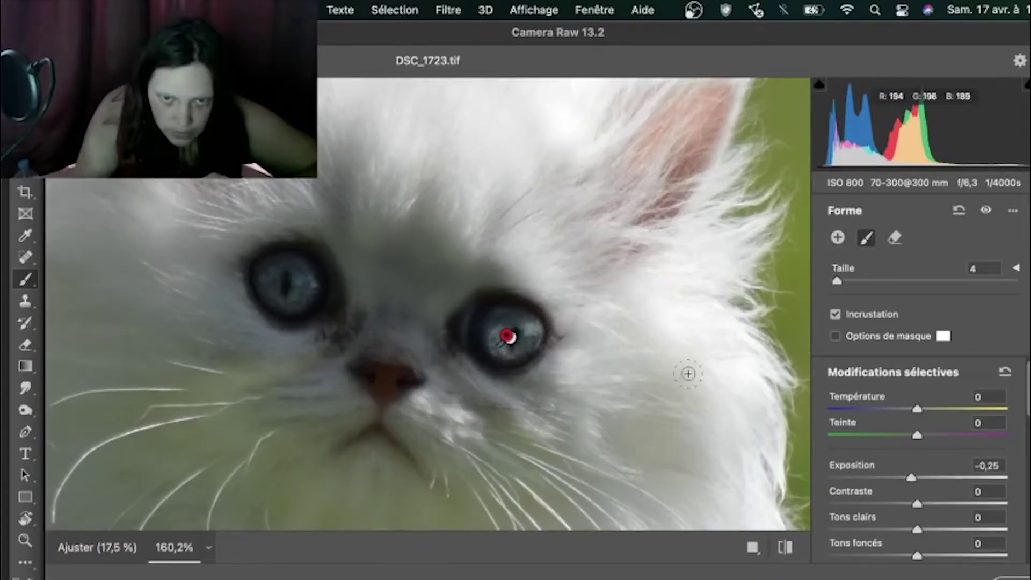
Set dehaze (Correction du voile) to +17 for another brush adjustment, reselect the eye adjustment and apply the Camera Raw filter.
scroll(649, 362, down, 3)
scroll(918, 459, down, 5)
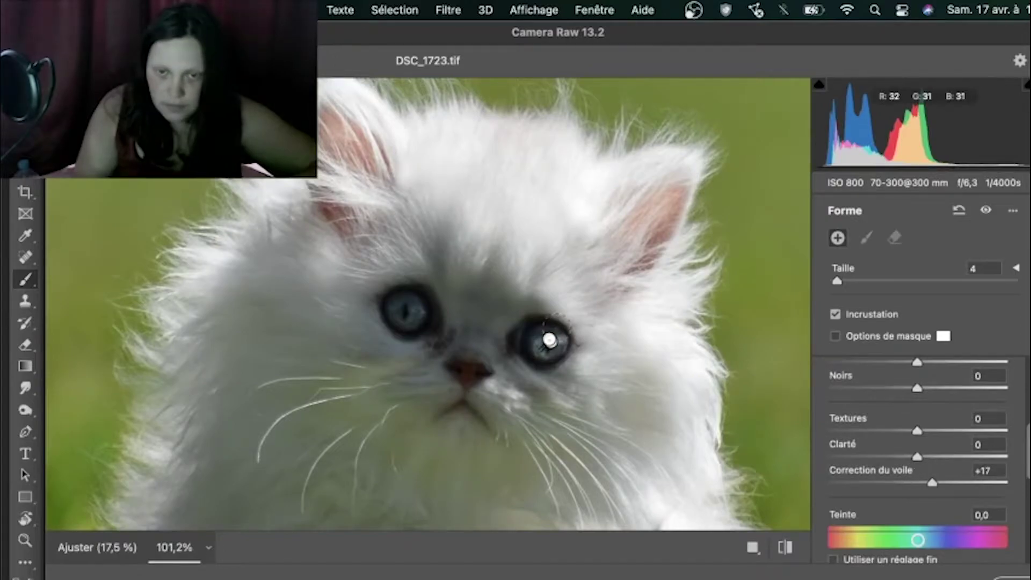
click(548, 339)
scroll(548, 339, up, 5)
scroll(549, 339, down, 1)
scroll(950, 430, up, 4)
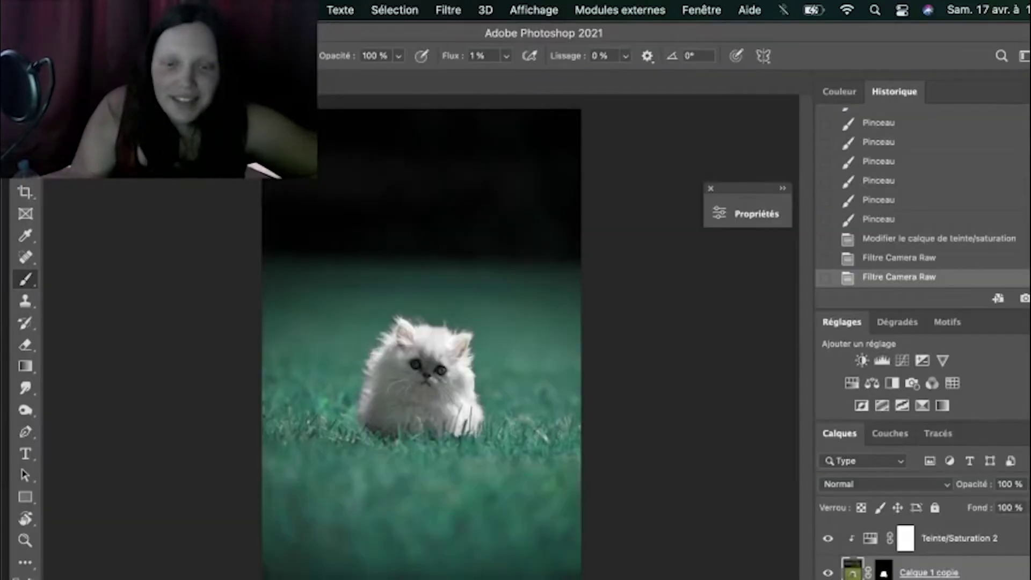
scroll(411, 370, up, 5)
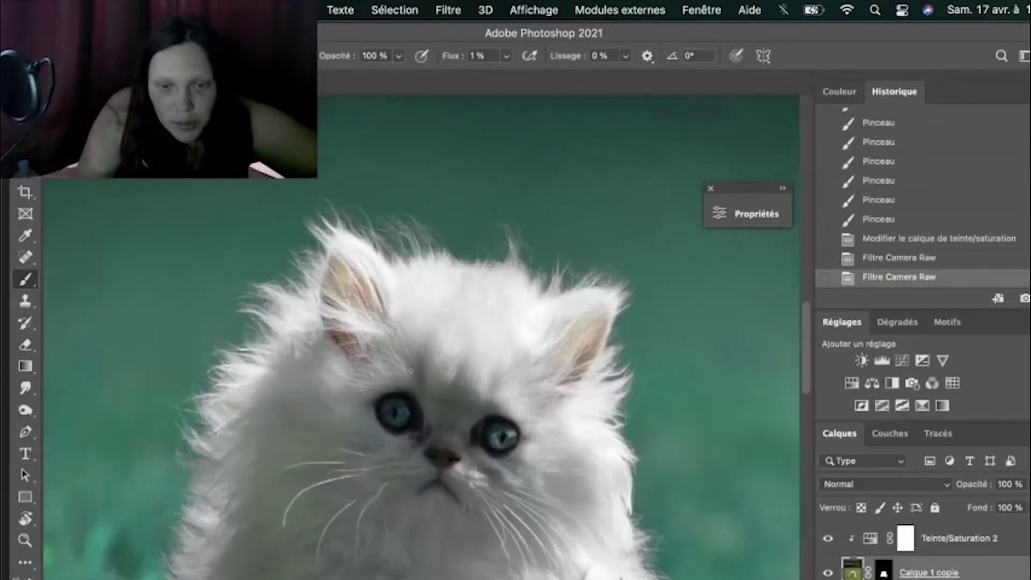
scroll(417, 435, up, 4)
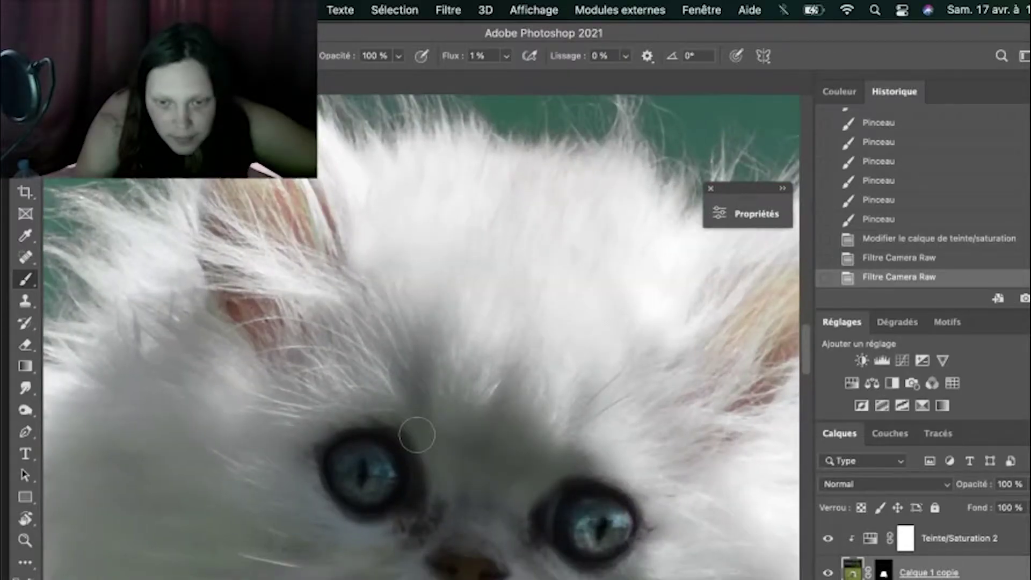
scroll(417, 435, down, 8)
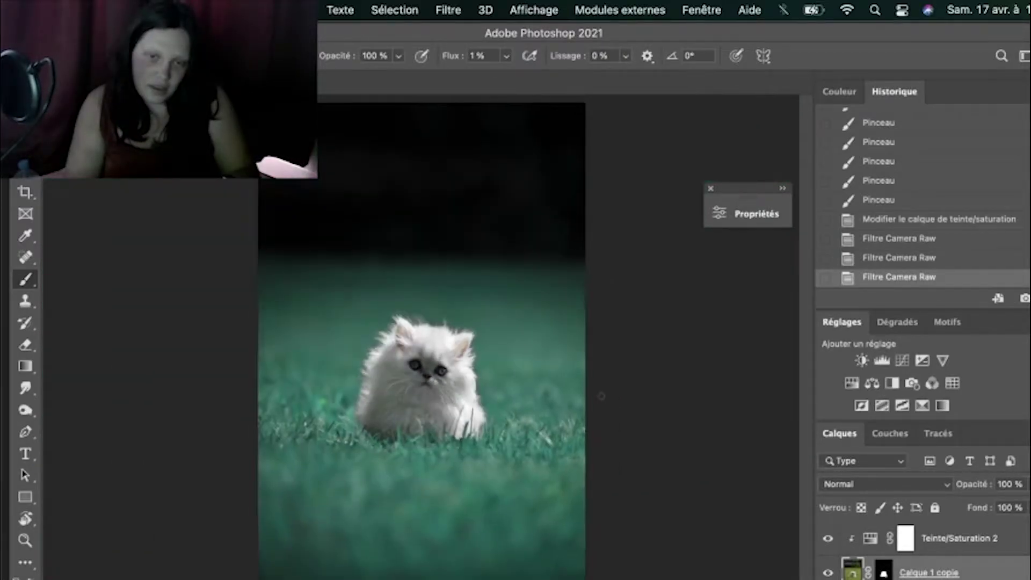
scroll(601, 396, down, 1)
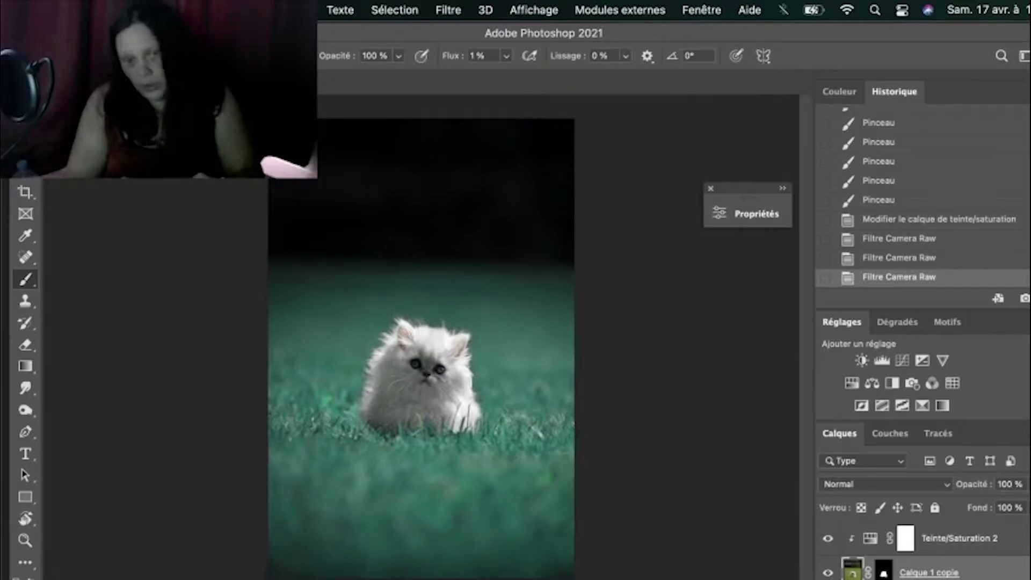
click(894, 578)
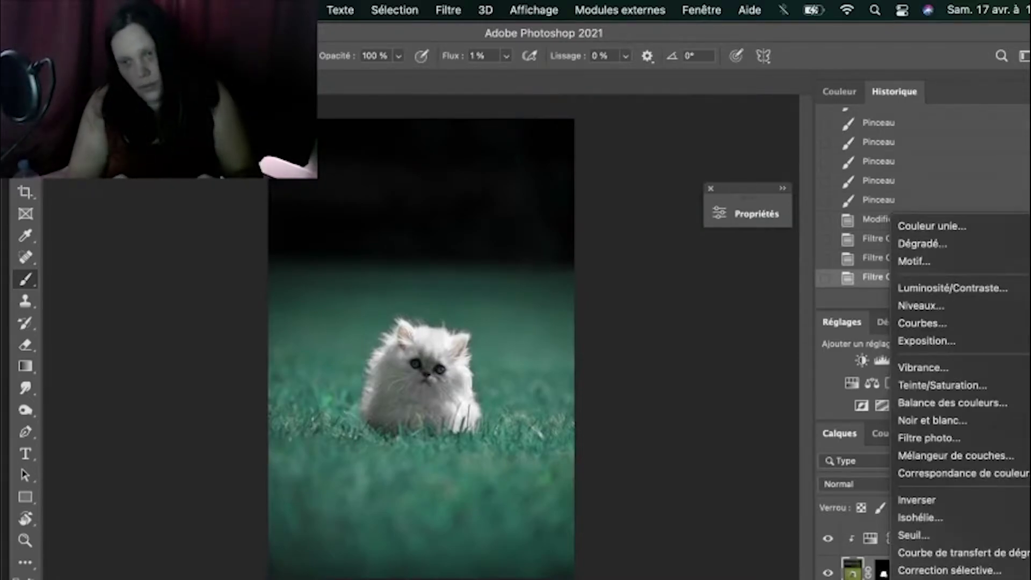
key(Escape)
Add a gradient fill layer above Calque 1 with radial style, fading from a teal sampled from the grass to transparent.
scroll(914, 569, down, 2)
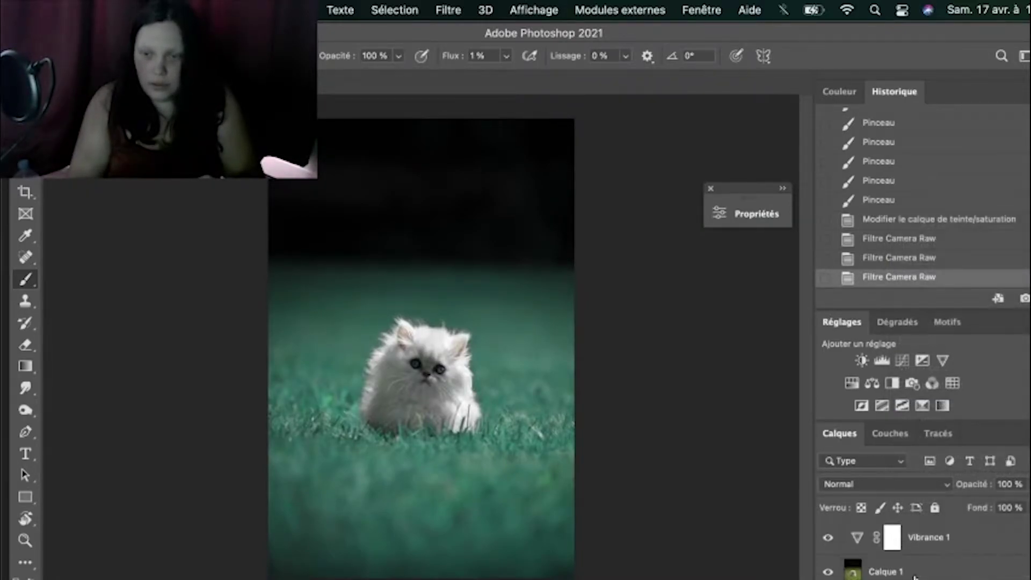
click(913, 571)
click(894, 579)
click(902, 240)
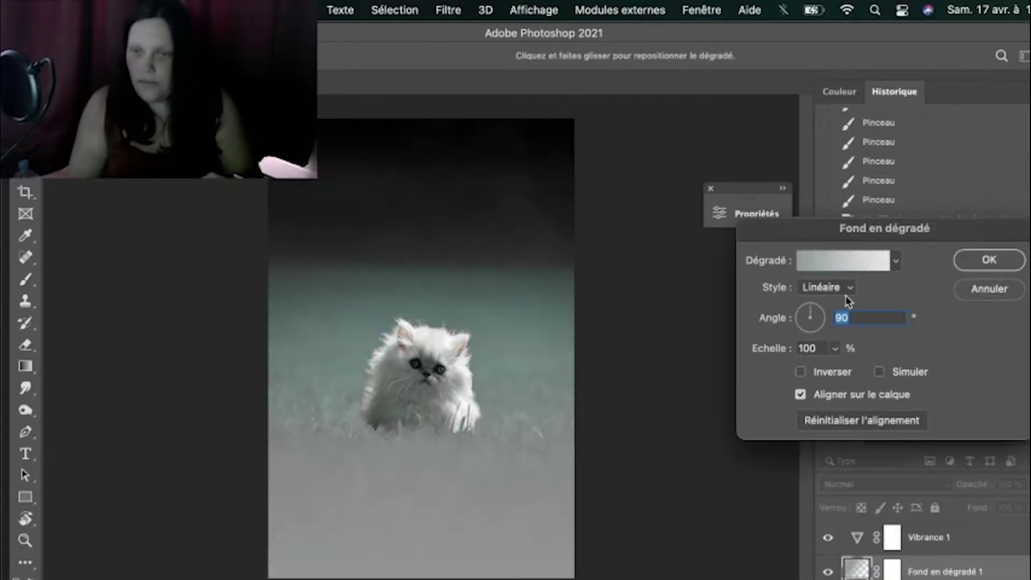
click(830, 287)
click(829, 301)
click(835, 264)
click(437, 530)
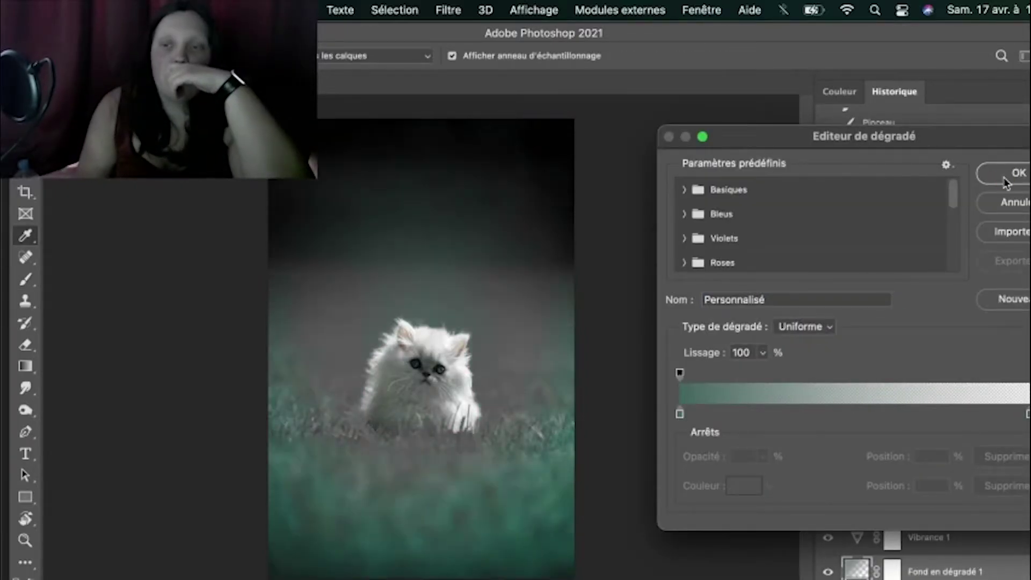
click(1013, 173)
Try the teal radial gradient inverted, restore its normal direction and set its scale (Echelle) to 130 %.
click(800, 372)
click(843, 260)
click(678, 417)
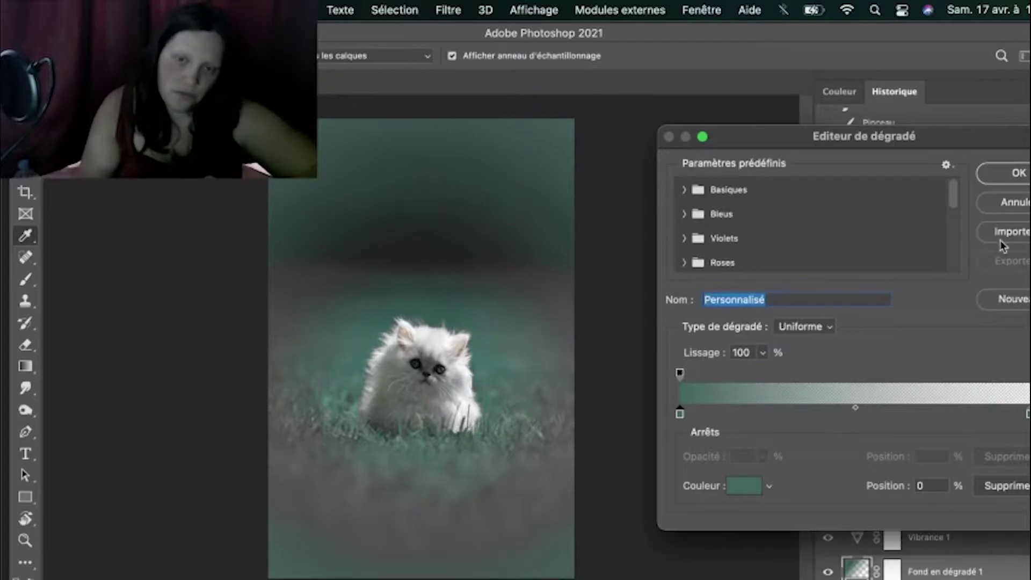
click(1012, 171)
click(827, 287)
click(829, 287)
click(989, 289)
Move the gradient fill layer above Correction sélective 1 and reapply its radial gradient settings.
key(super+bracketright)
key(super+bracketright)
key(super+bracketright)
double_click(857, 539)
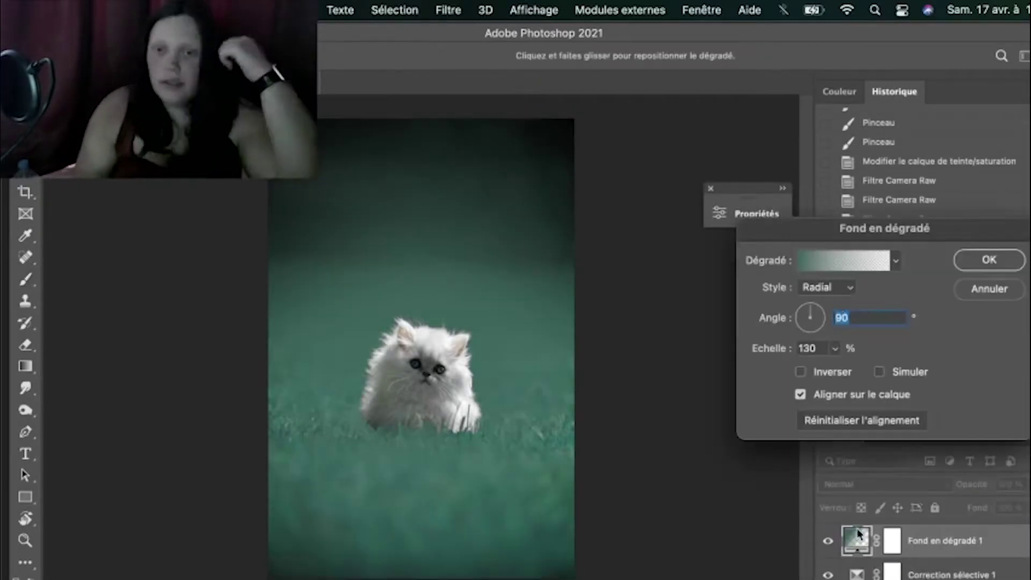
key(Return)
Blend the gradient fill layer in Superposition mode at 35 % opacity.
click(886, 484)
click(872, 420)
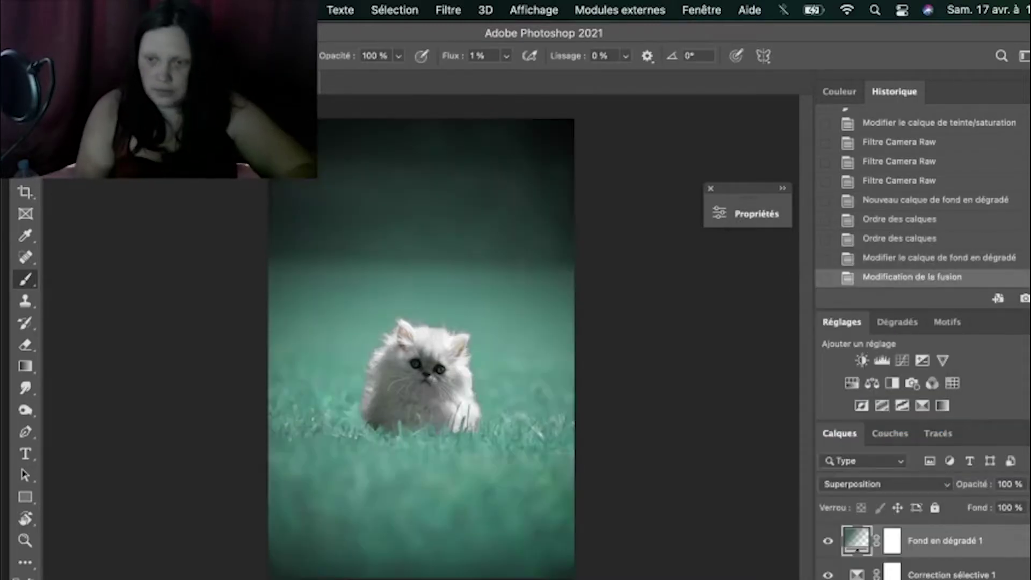
drag(1023, 484, 985, 505)
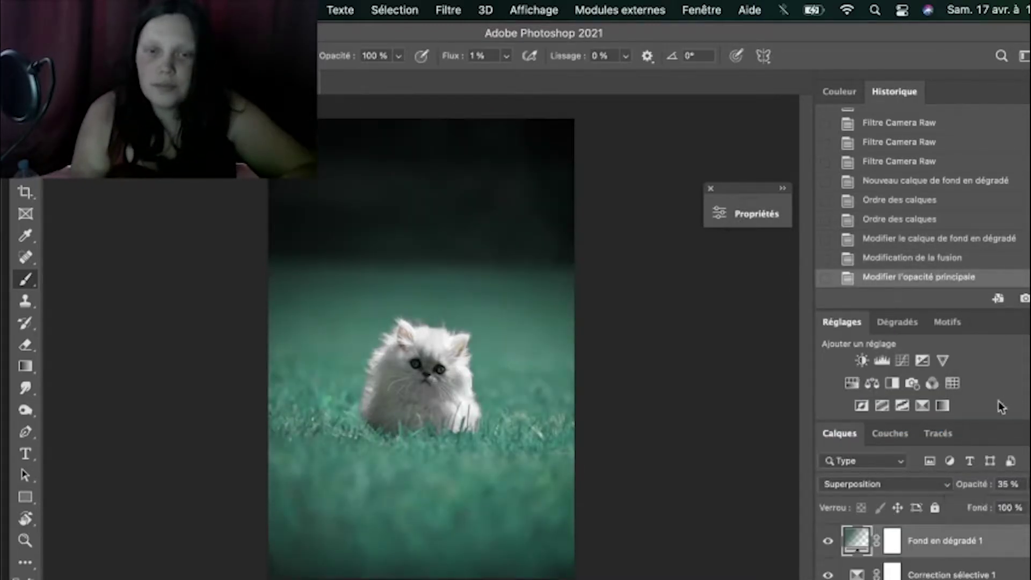